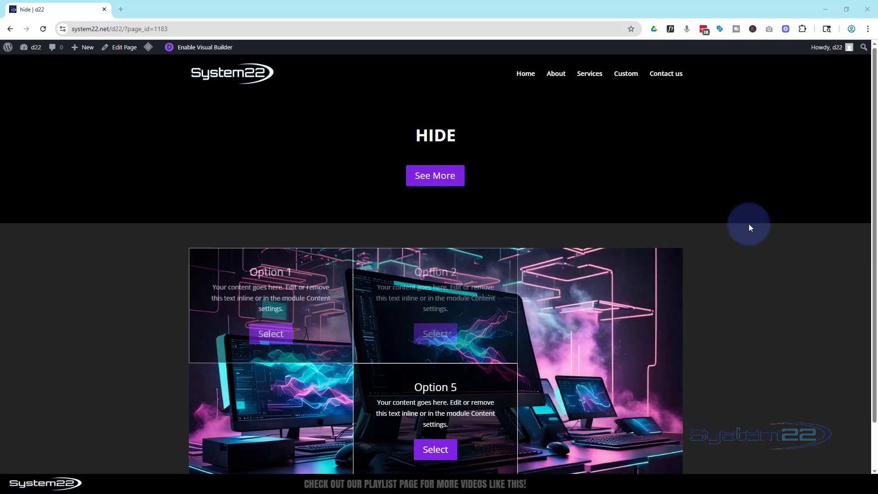
Examine how the See More button on the demo page shows and hides the section above the options grid.
scroll(793, 293, "down", 1)
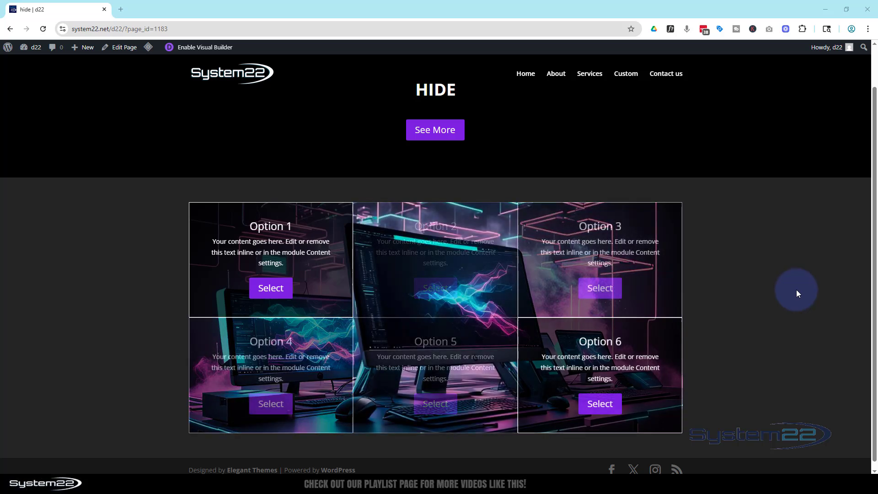
scroll(800, 291, "up", 1)
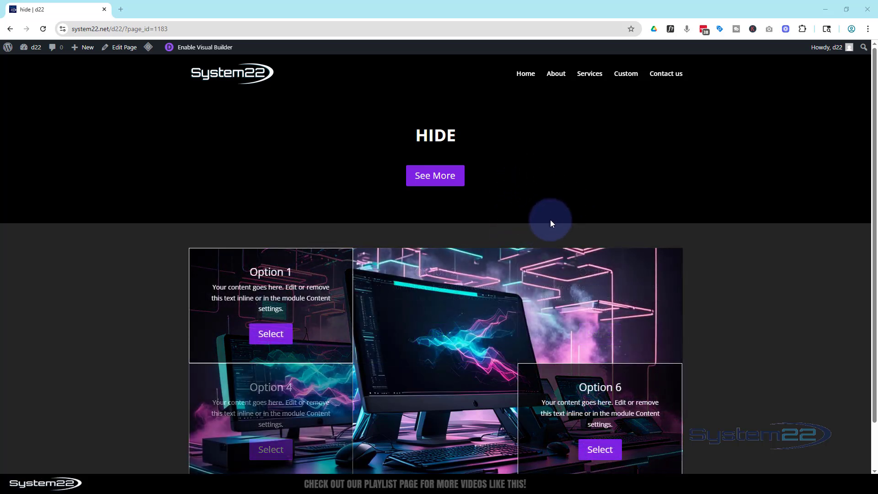
left_click(442, 178)
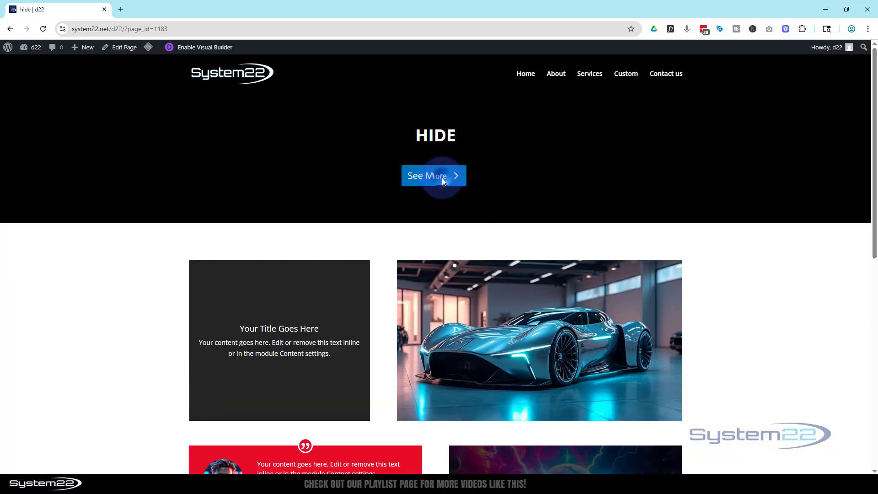
scroll(827, 288, "down", 10)
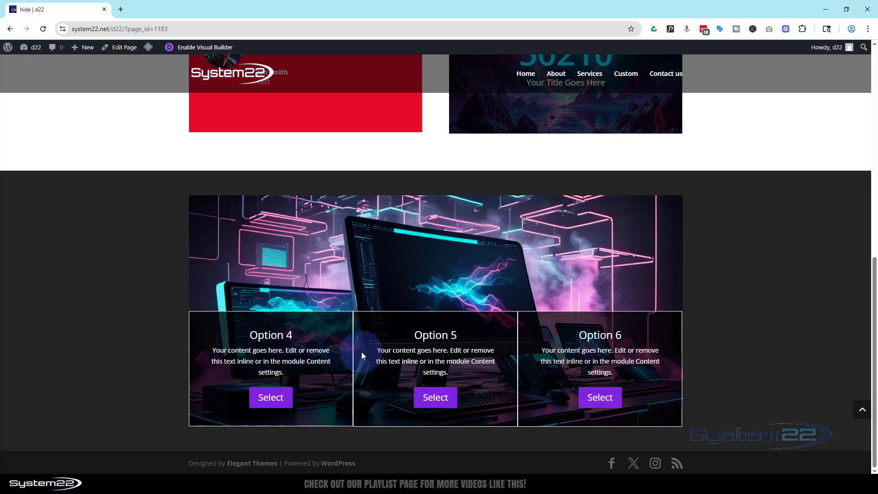
scroll(786, 284, "up", 4)
scroll(802, 261, "up", 3)
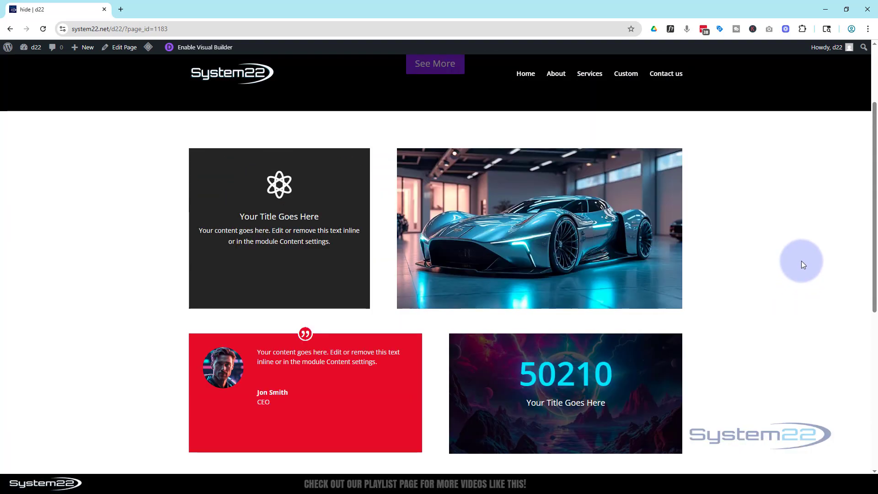
scroll(801, 261, "down", 2)
scroll(801, 261, "up", 1)
scroll(801, 265, "up", 1)
scroll(800, 270, "down", 1)
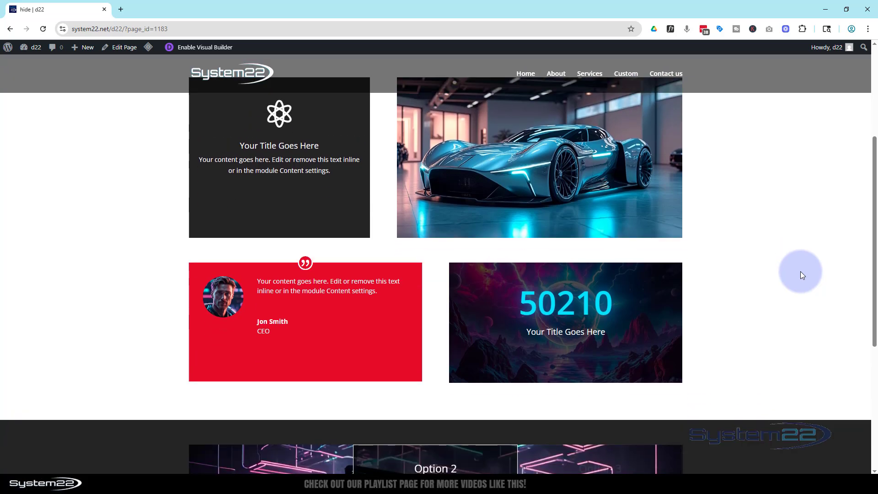
scroll(800, 274, "up", 2)
scroll(801, 274, "up", 2)
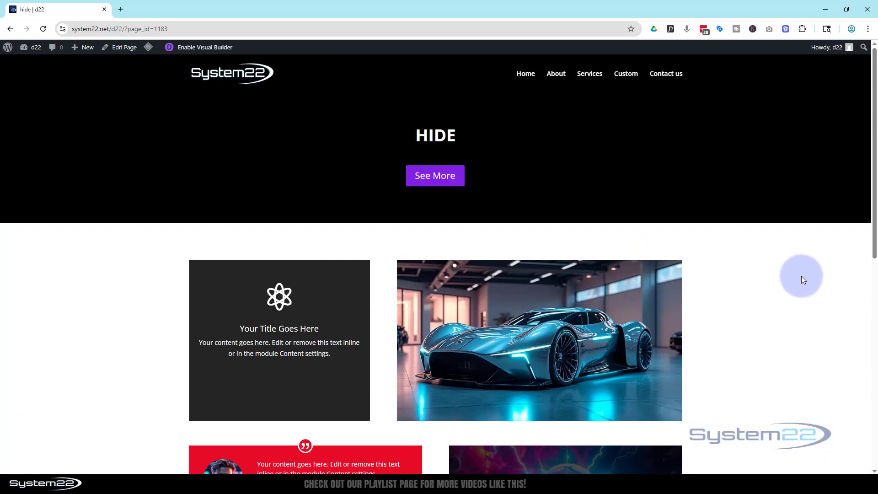
left_click(430, 181)
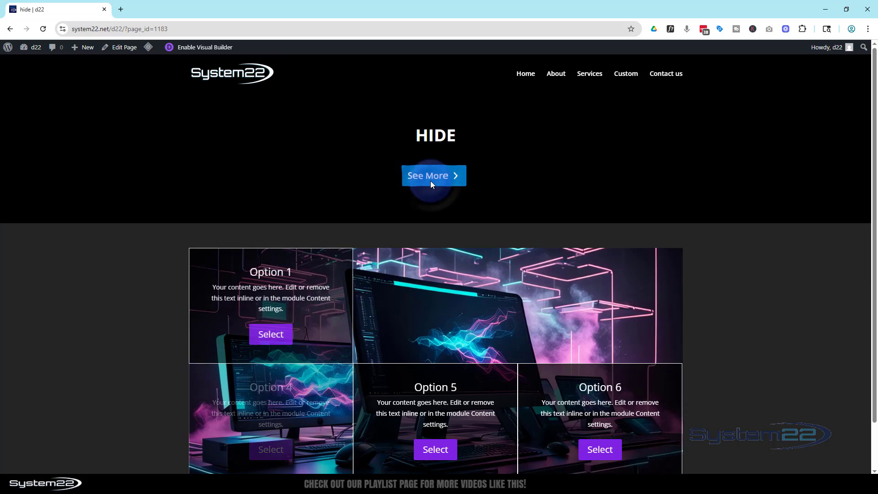
left_click(436, 176)
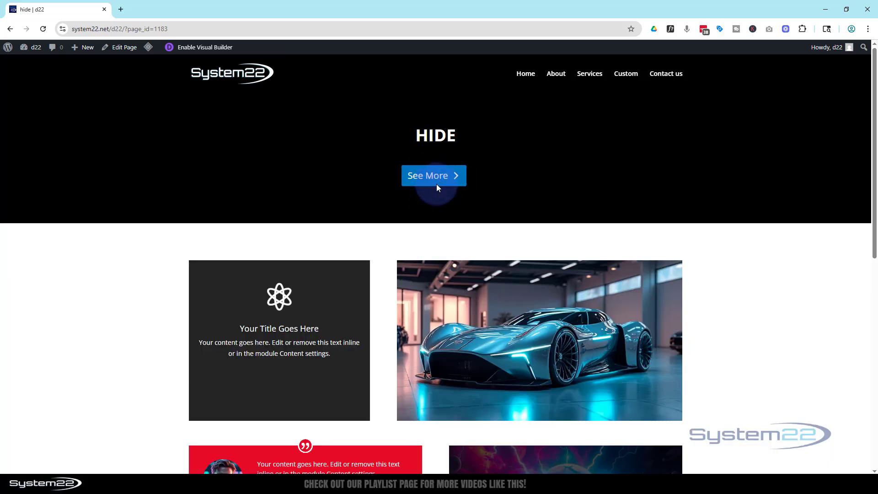
left_click(442, 175)
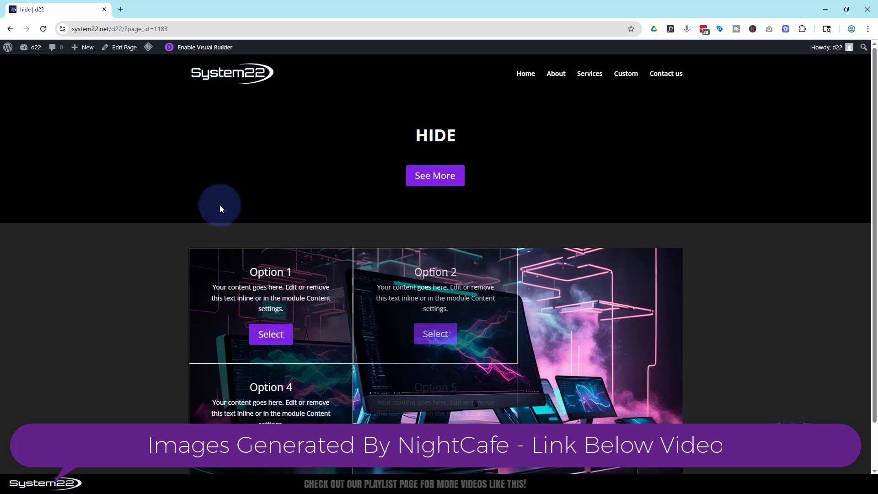
Create a new page titled "Show Button" and start building it from scratch with the Divi Builder.
mouse_move(88, 50)
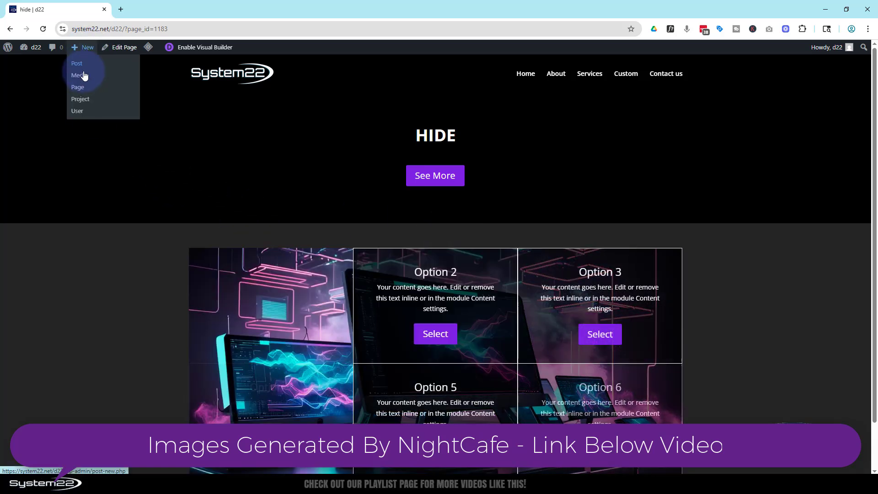
left_click(78, 88)
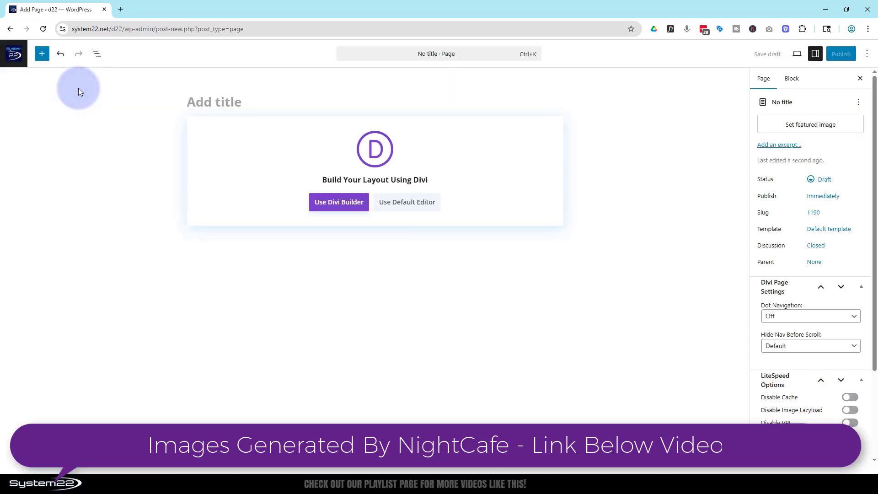
type("Show")
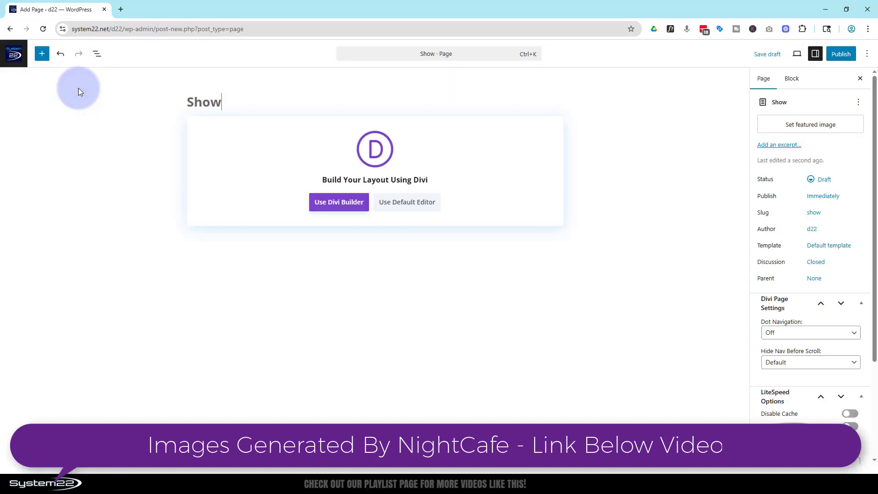
type(" Button")
left_click(344, 204)
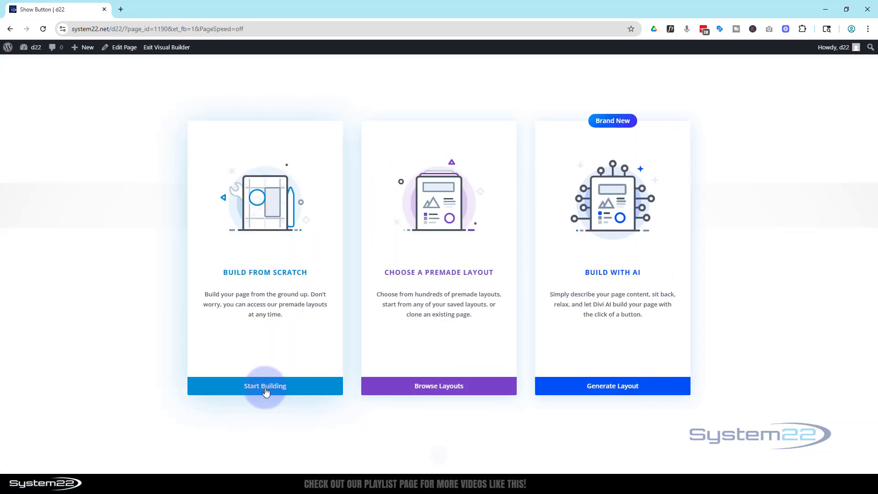
left_click(266, 391)
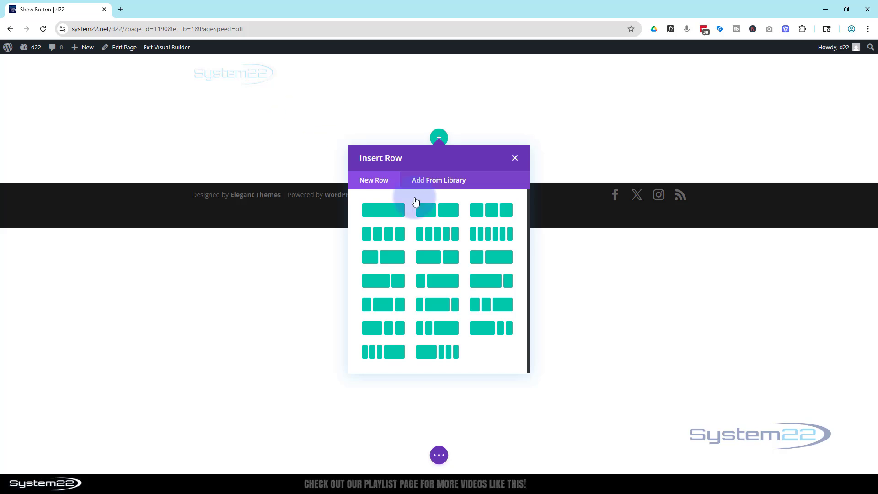
Insert a single-column row with an empty Code module, close its settings, and open a new browser tab.
left_click(383, 216)
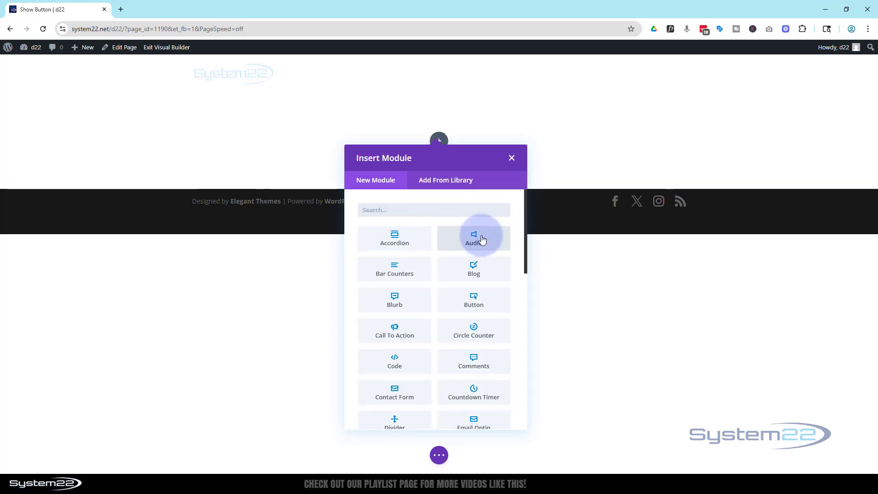
scroll(384, 294, "down", 2)
left_click(396, 274)
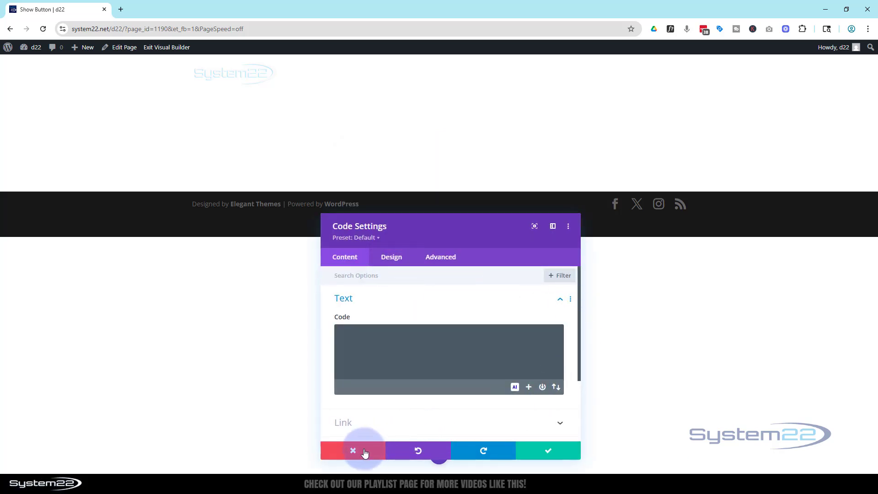
left_click(364, 452)
key("ctrl+t")
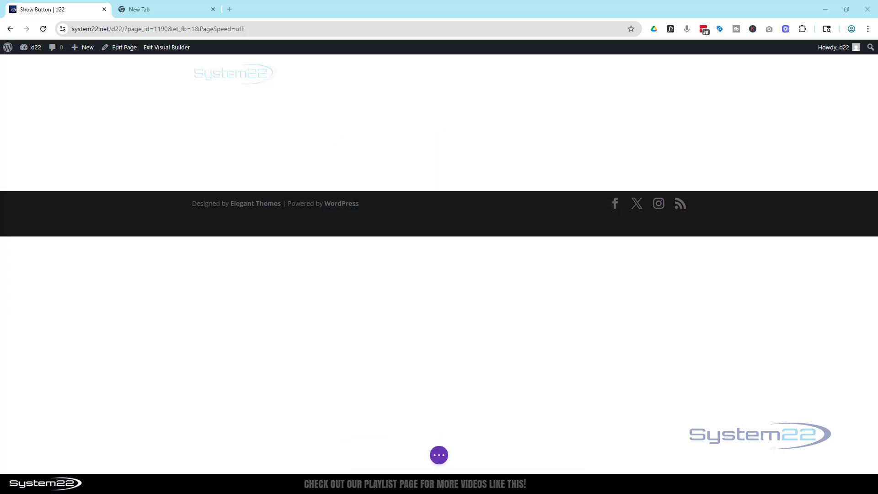
Set the first section's background color to black (#000000) and save the section settings.
mouse_move(114, 106)
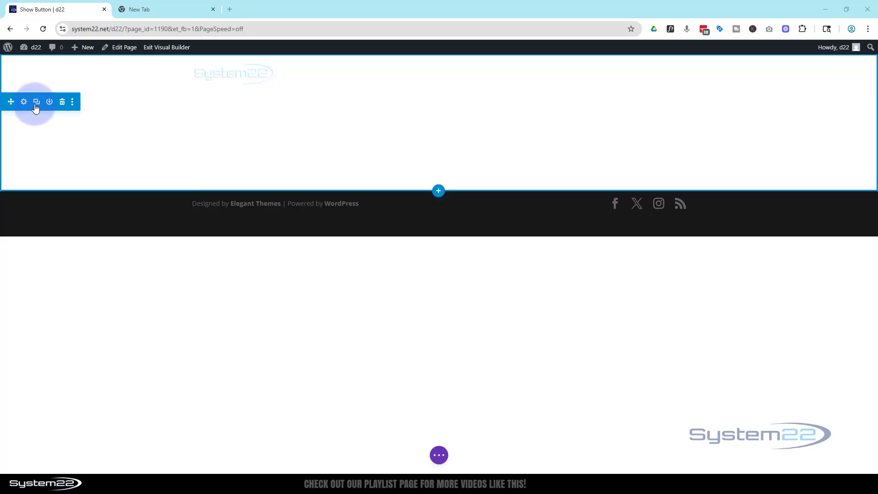
left_click(24, 102)
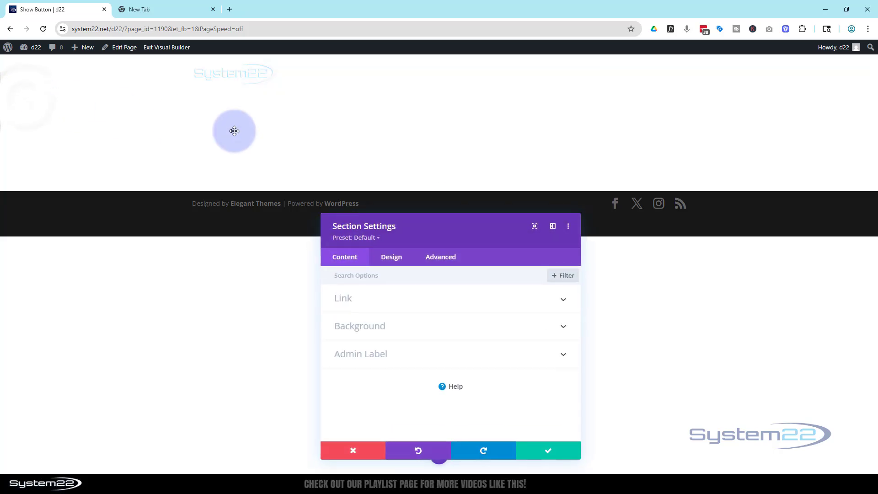
left_click(350, 329)
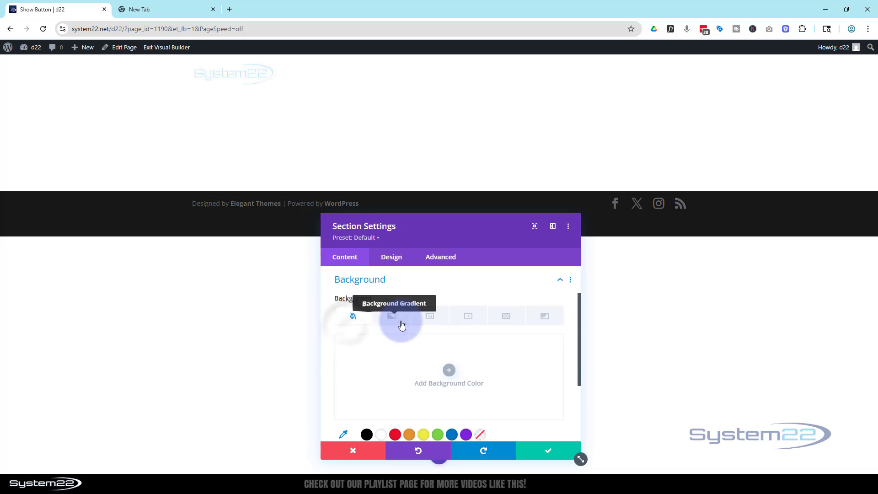
scroll(357, 324, "down", 2)
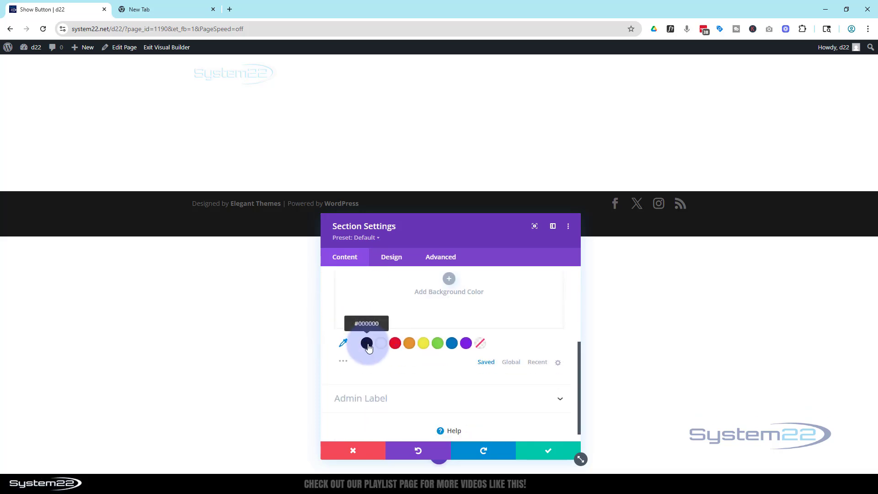
left_click(366, 343)
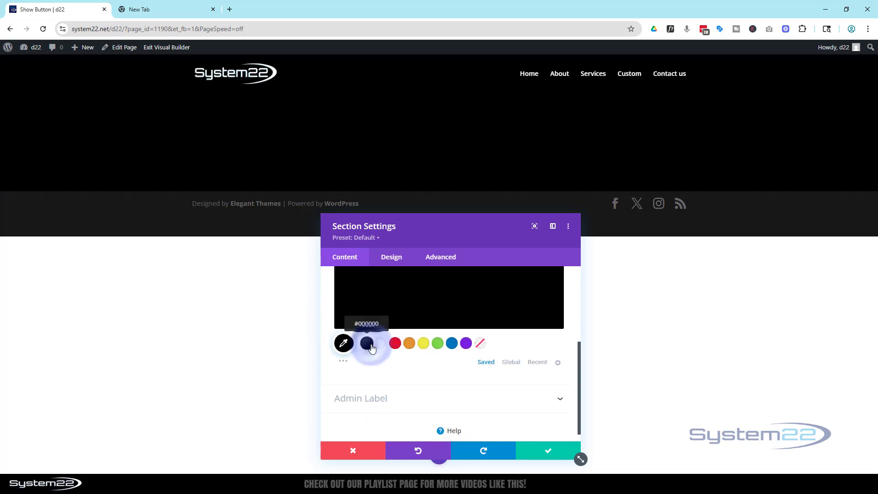
left_click(548, 454)
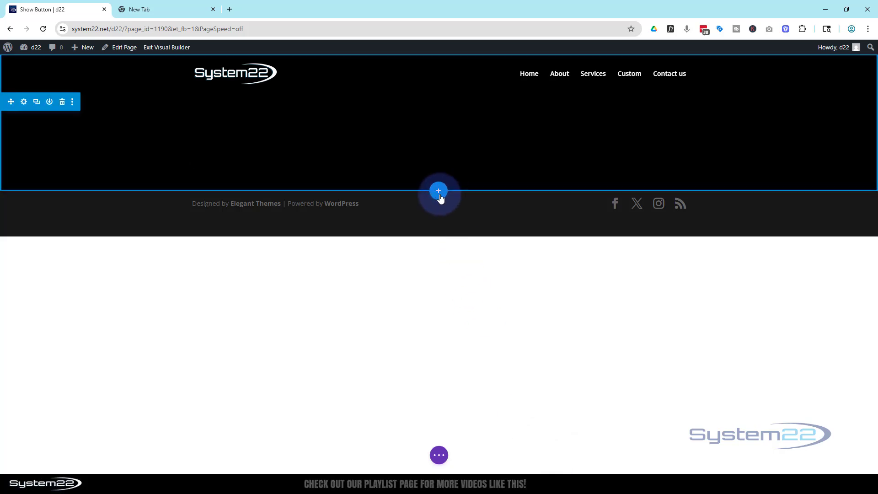
Insert the saved "4 mods" section from the library below the black section.
left_click(439, 192)
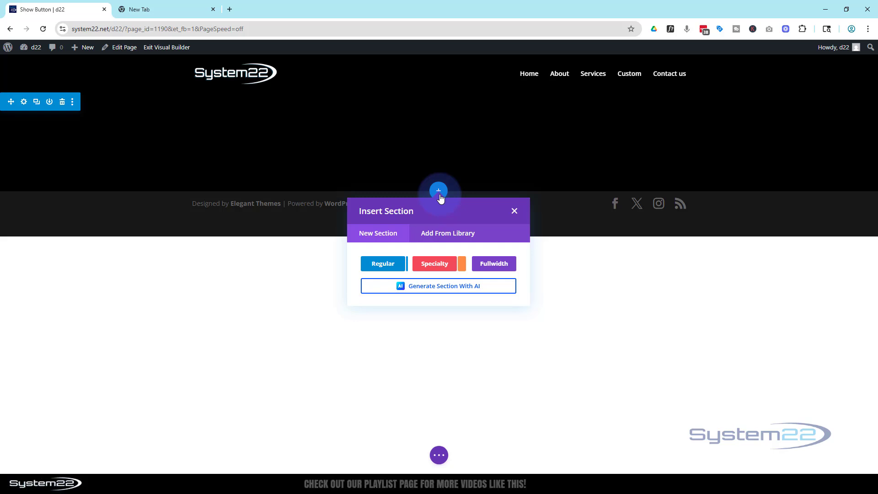
left_click(446, 234)
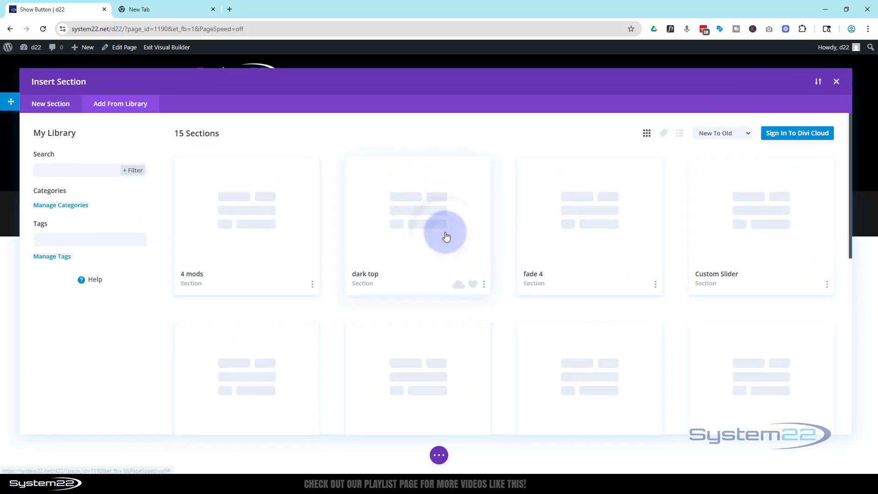
left_click(265, 233)
left_click(267, 394)
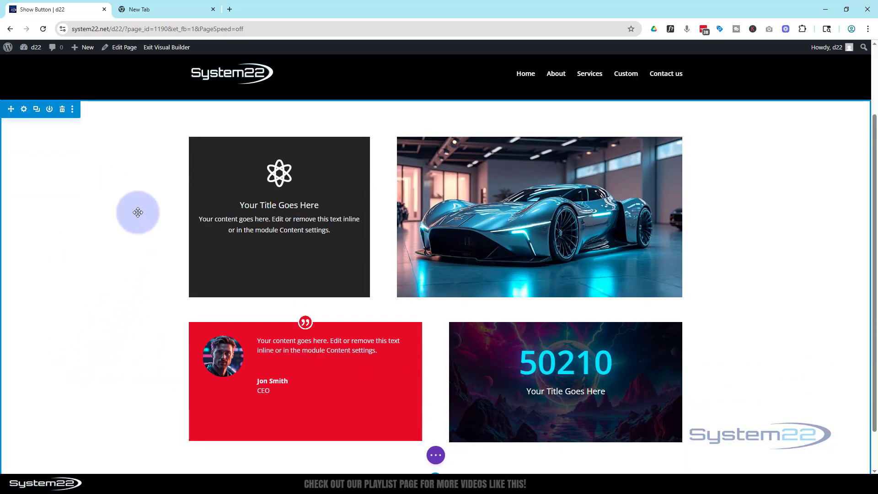
Insert the saved "fade grid" section from the library below the four-module section and check the page layout.
scroll(104, 224, "down", 1)
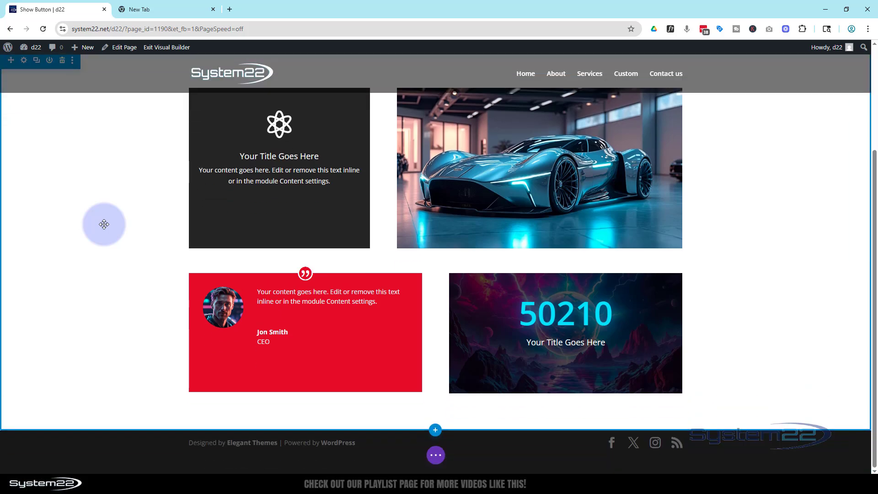
left_click(436, 429)
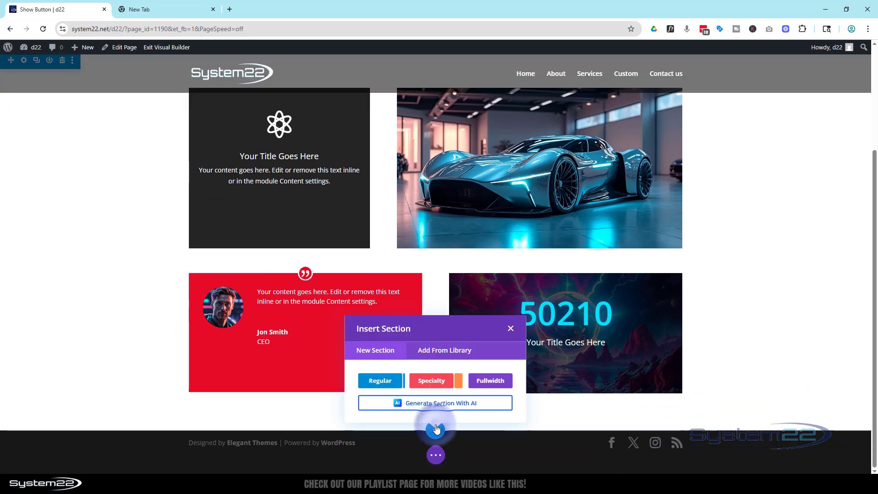
left_click(443, 355)
scroll(448, 336, "down", 5)
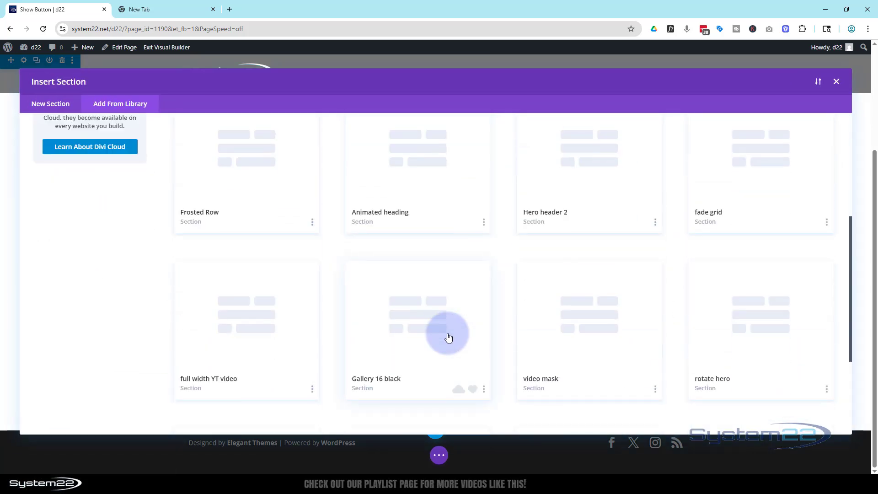
left_click(757, 155)
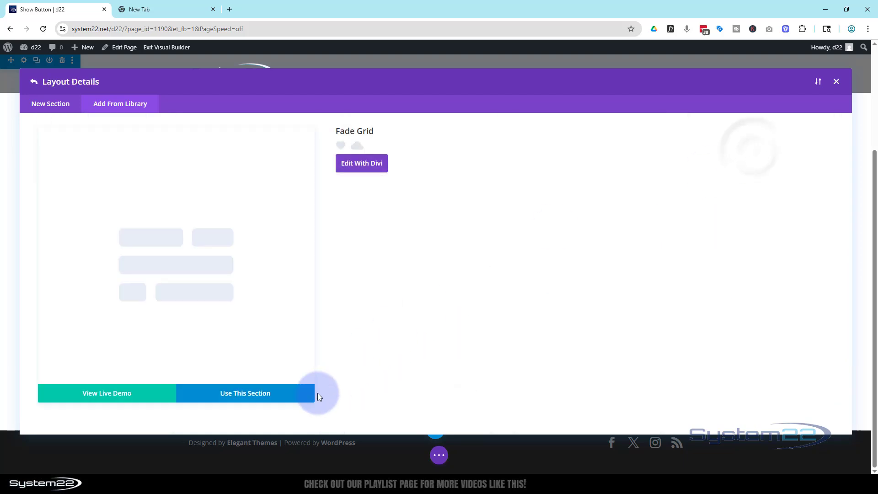
left_click(274, 392)
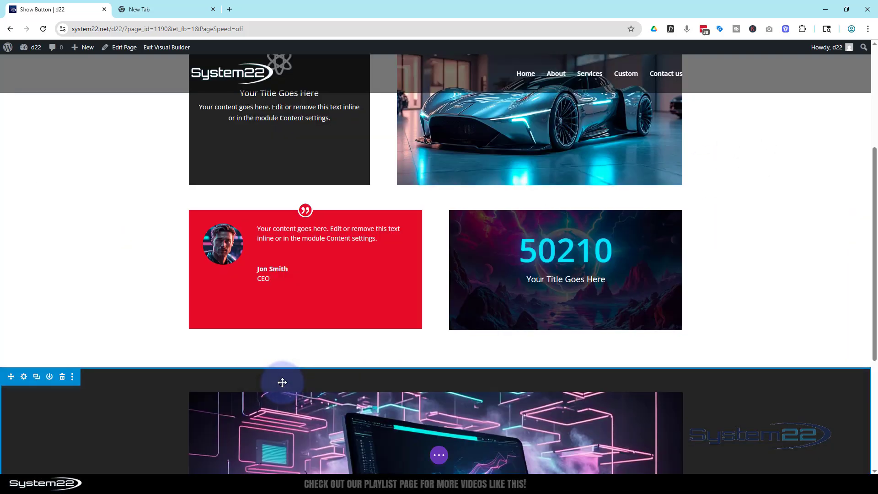
scroll(176, 368, "down", 5)
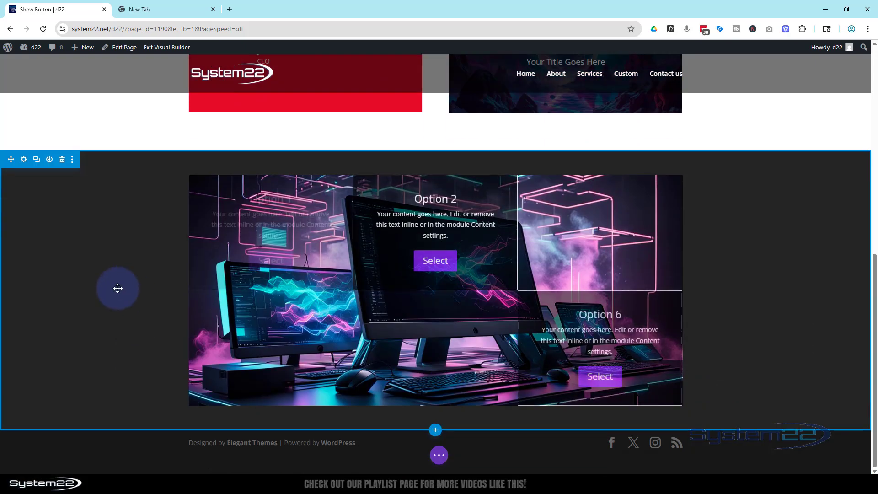
scroll(56, 373, "up", 5)
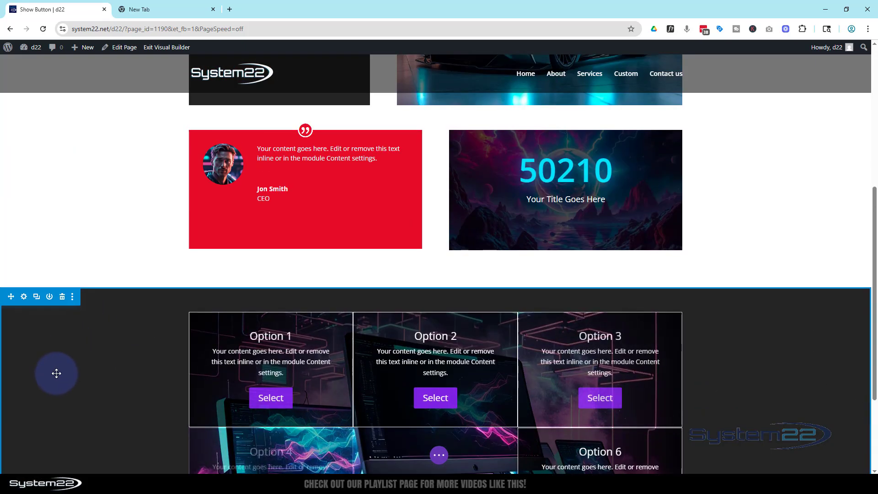
scroll(57, 373, "up", 3)
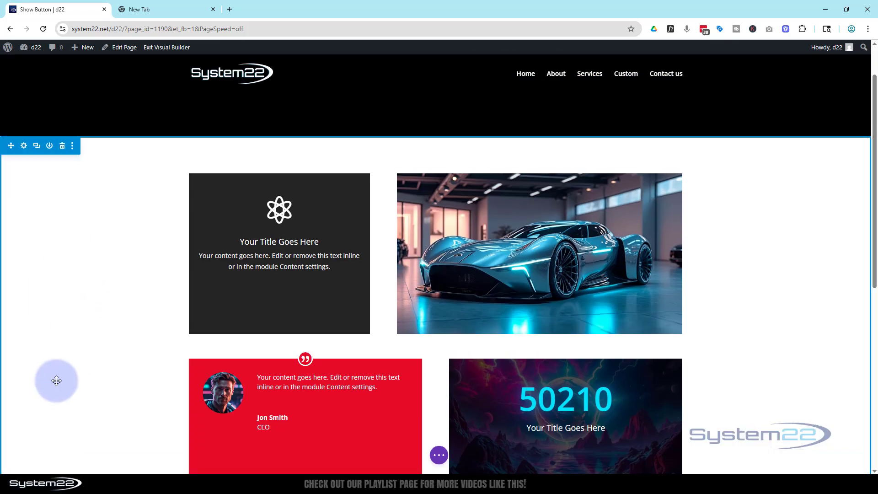
Open the Code module's settings in the black section and load web-design-and-tech-tips.com/wp-content/uploads/2025/07/ShowHide.pdf in the other browser tab.
scroll(750, 361, "up", 1)
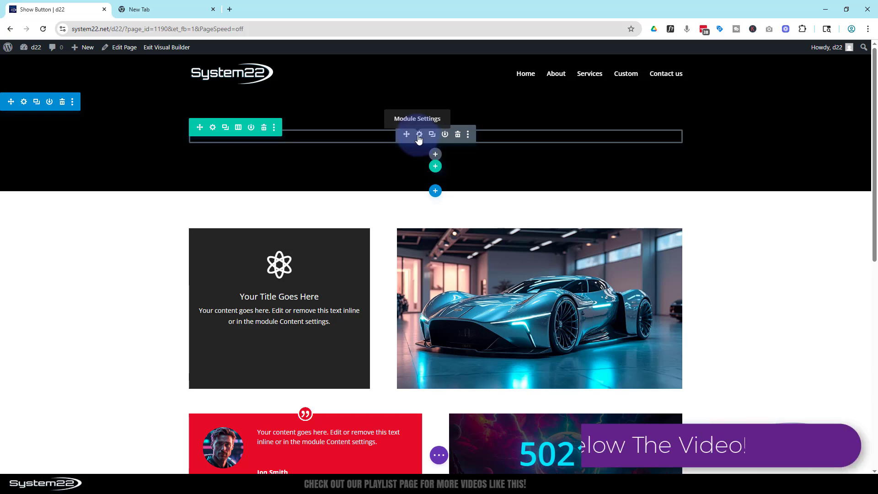
left_click(419, 135)
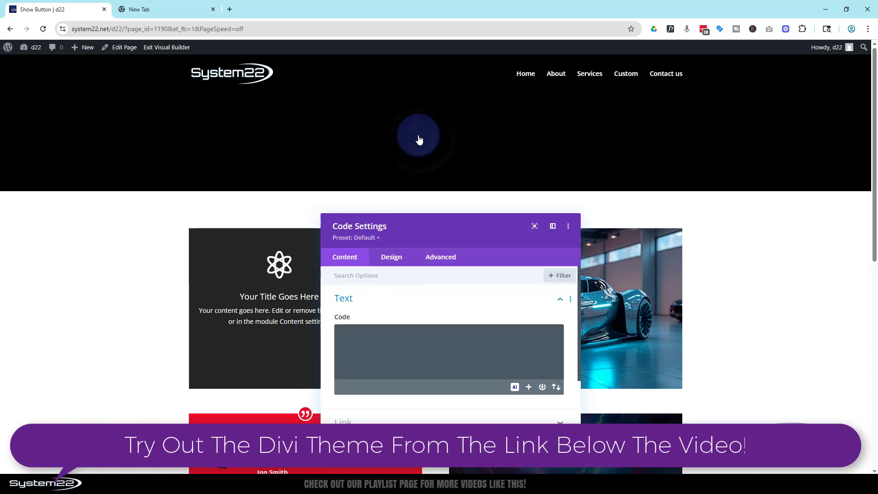
left_click(183, 8)
type("https://web-design-and-tech-tips.com/wp-content/uploads/2025/07/ShowHide.pdf")
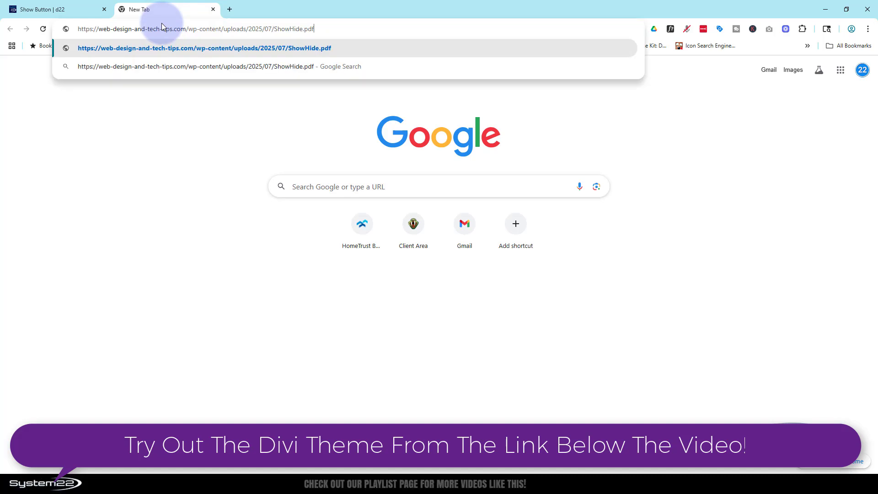
key("Return")
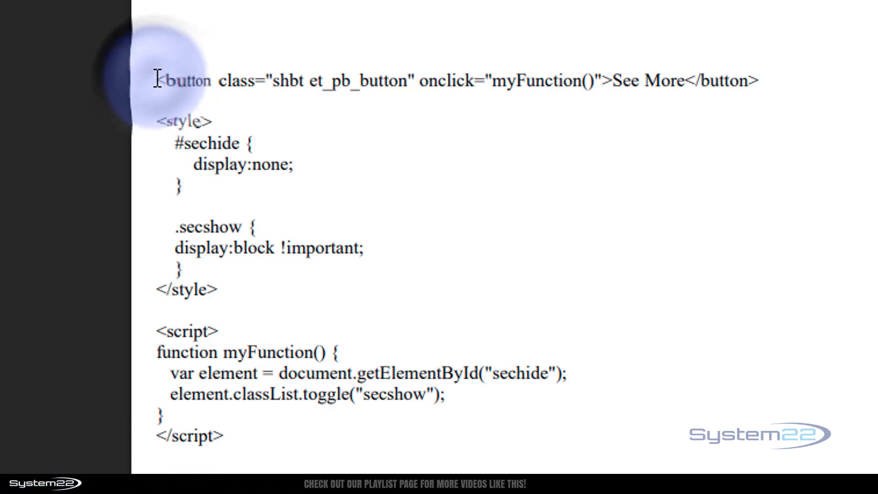
Copy the See More button line from the ShowHide PDF and paste it into the Code module.
left_click_drag(158, 78, 825, 74)
key("ctrl+c")
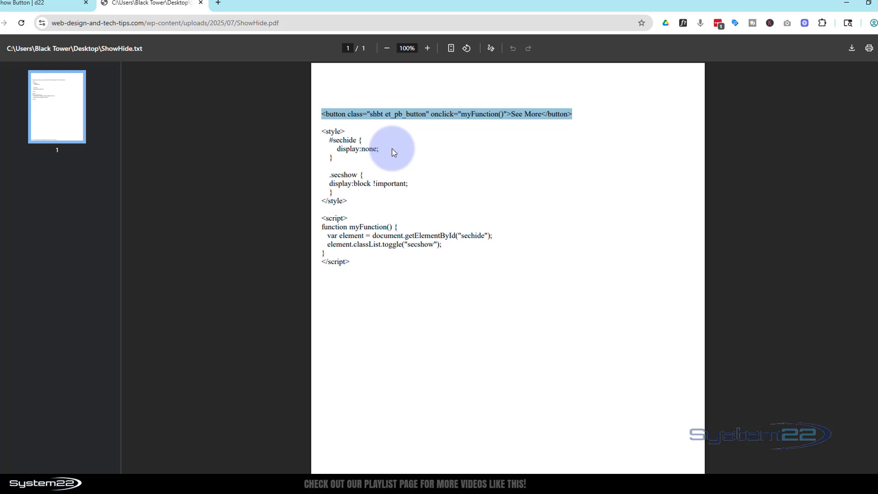
left_click(64, 10)
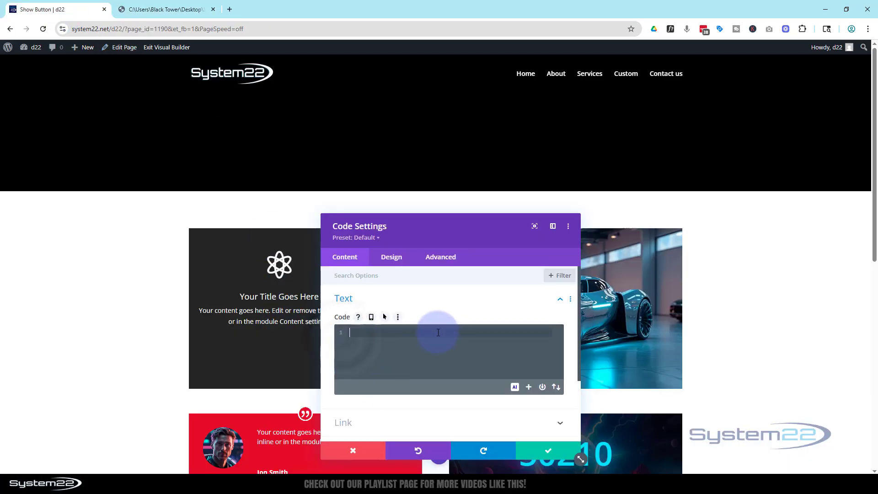
key("ctrl+v")
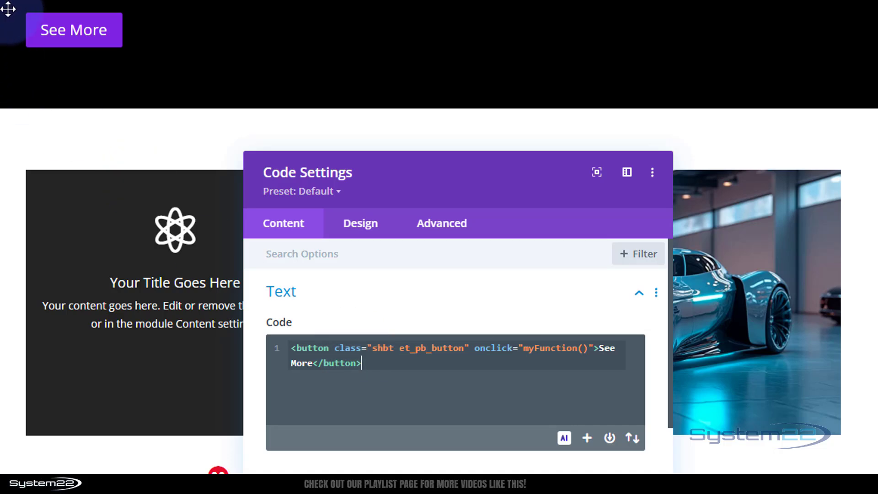
left_click(58, 21)
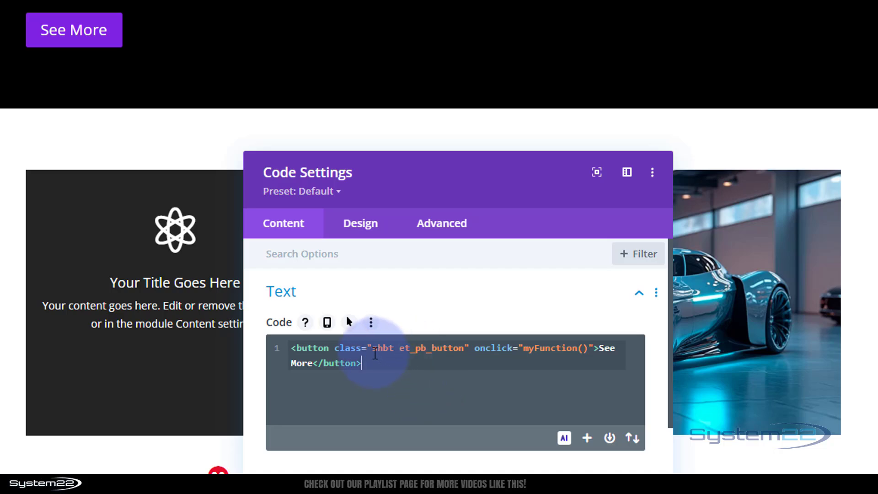
Try the button code without the et_pb_button class, and put the class back.
left_click_drag(399, 349, 464, 348)
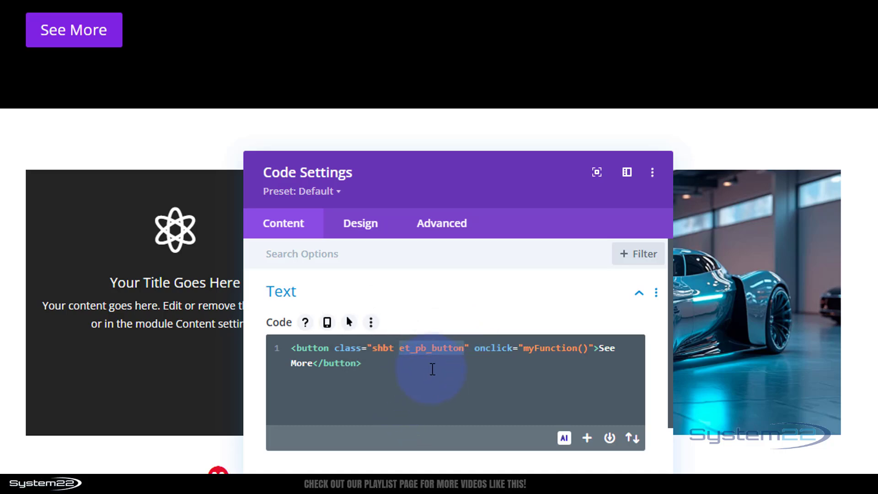
key("BackSpace")
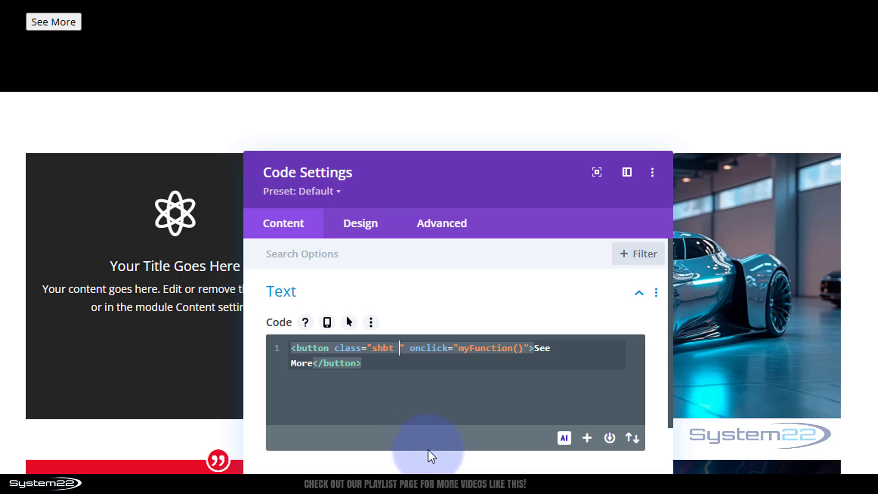
type("et_pb_button")
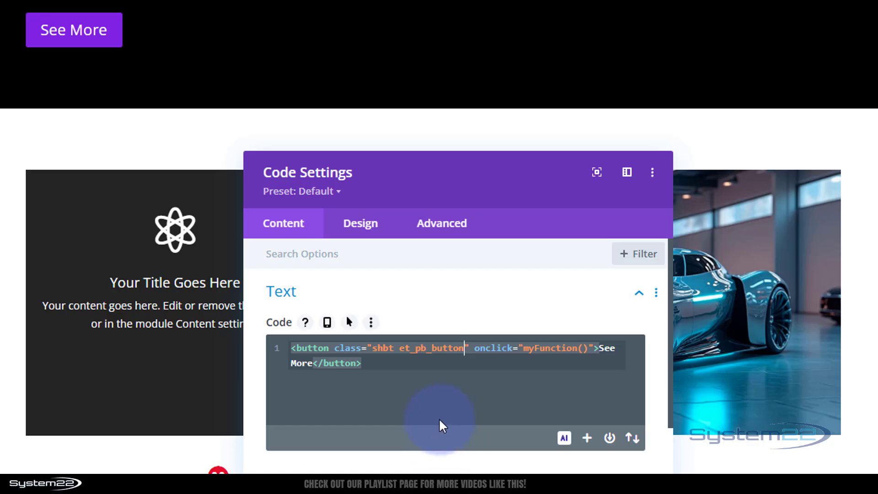
Set the Code module's width to 129px in its sizing options.
left_click(365, 227)
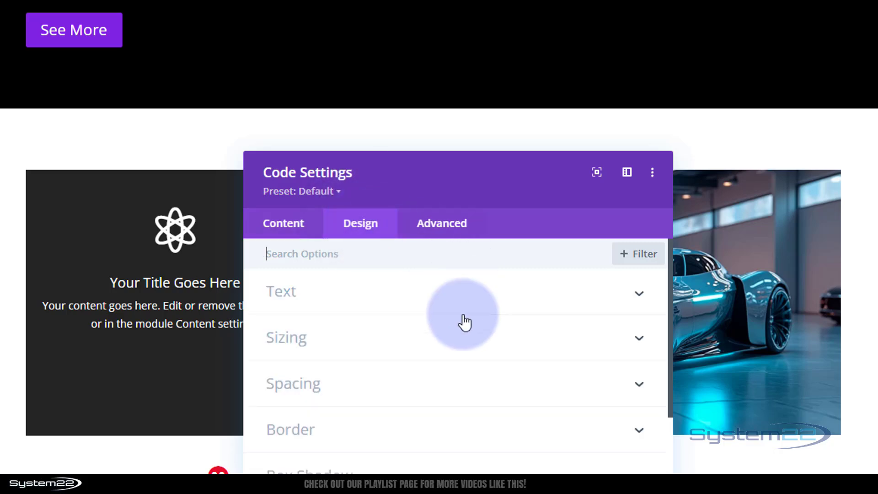
left_click(438, 344)
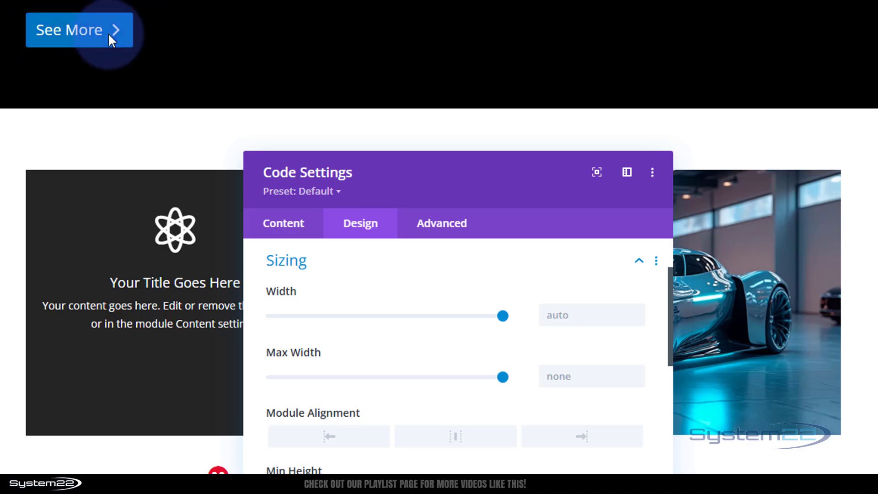
left_click(558, 316)
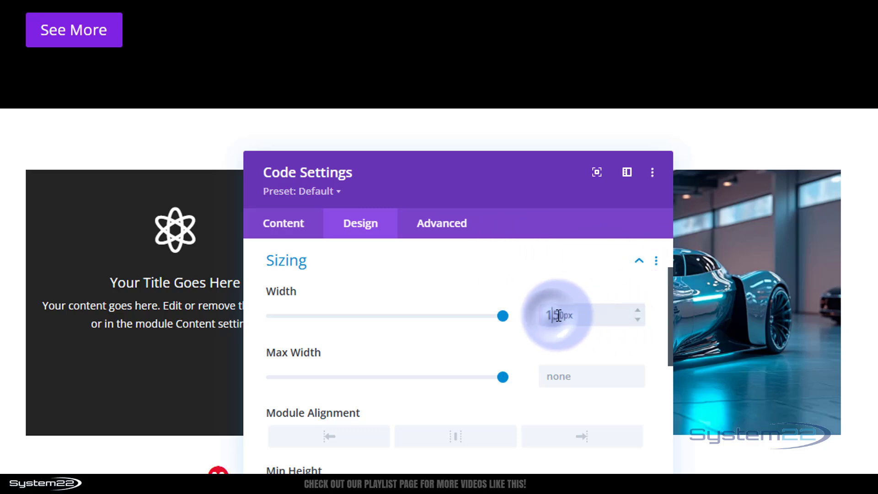
left_click_drag(553, 315, 557, 315)
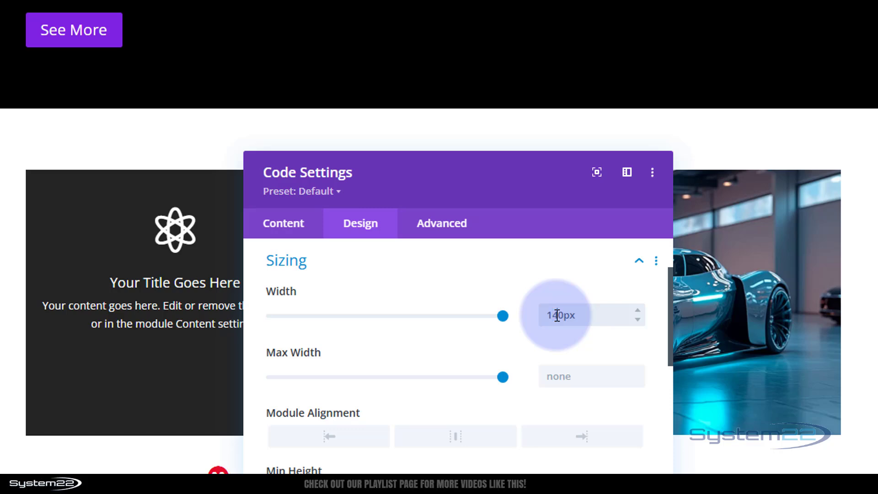
left_click(638, 320)
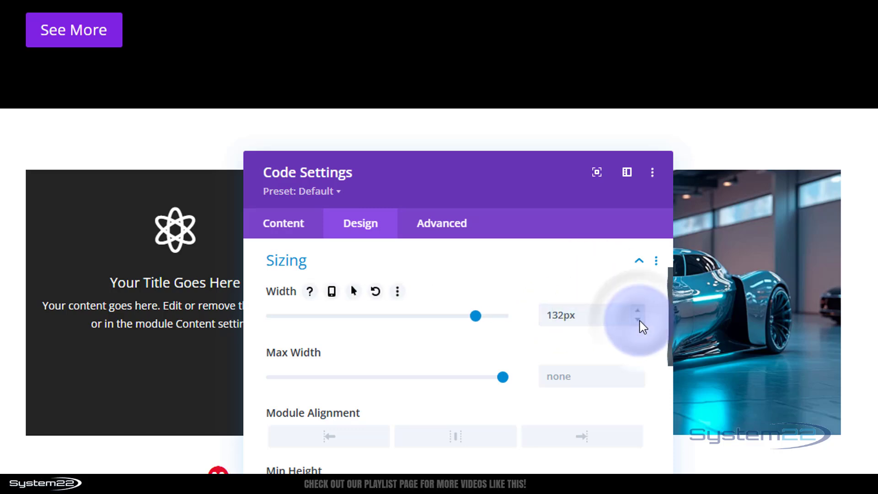
left_click(639, 320)
left_click(639, 320)
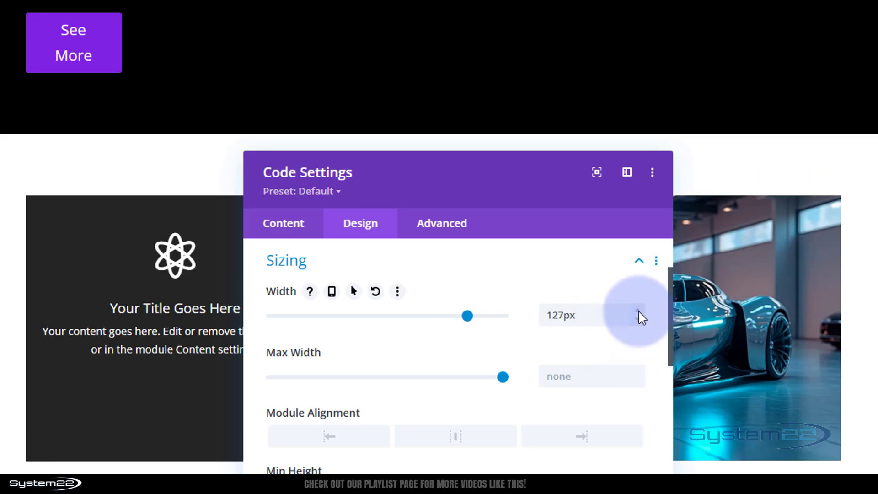
left_click(639, 311)
left_click(639, 312)
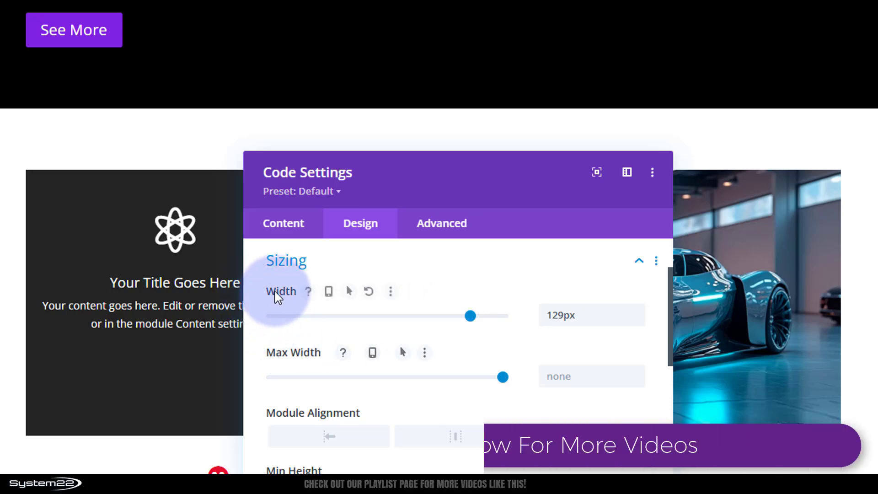
Set the Code module's hover width to 150px and its module alignment to center.
left_click(354, 292)
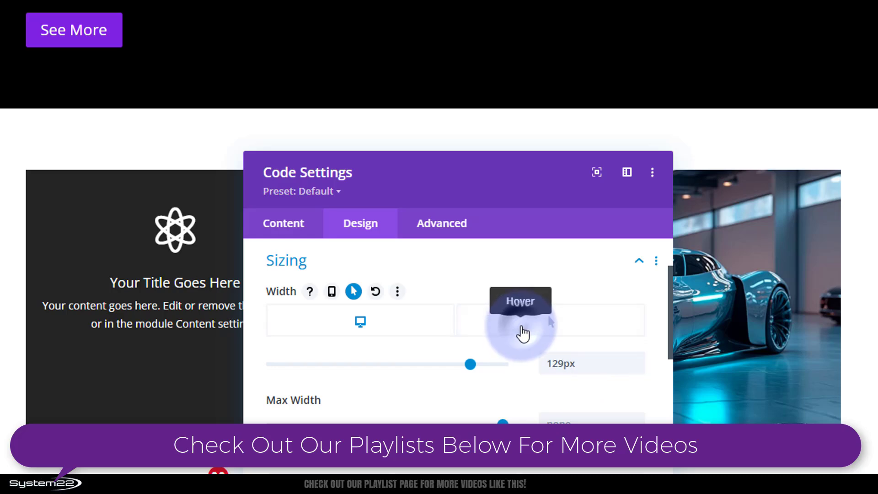
left_click(523, 334)
left_click(550, 363)
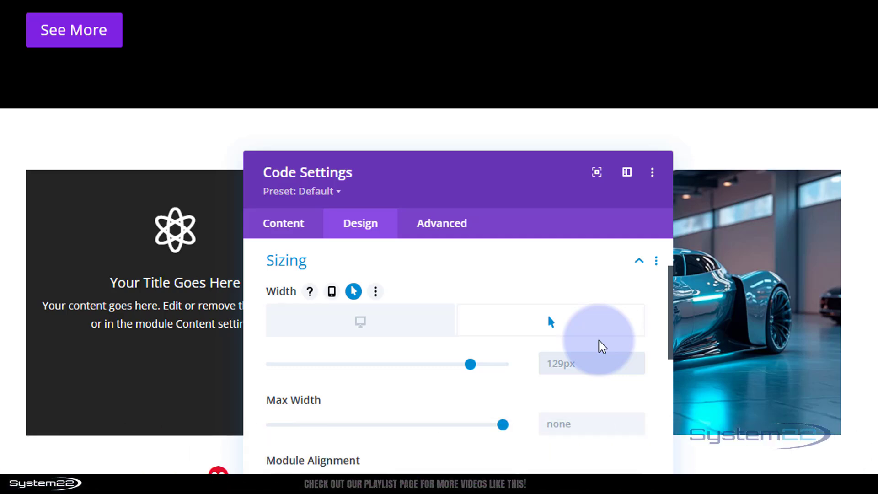
type("150px")
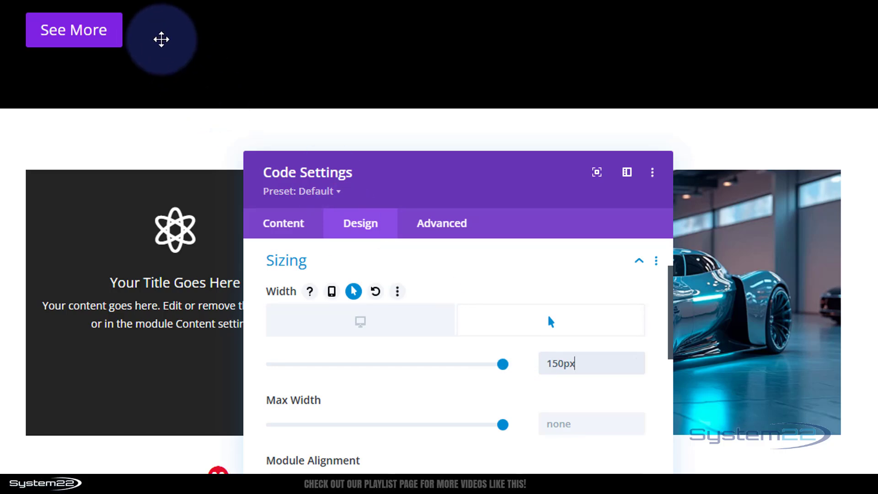
scroll(460, 299, "down", 3)
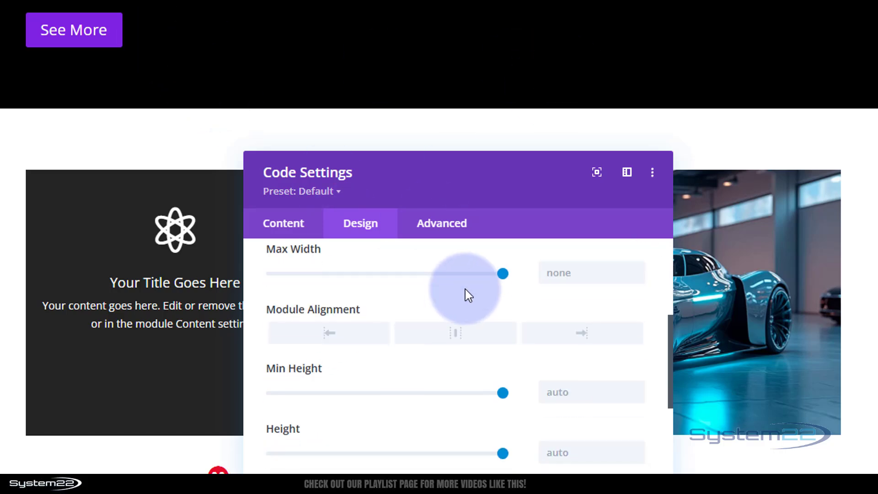
left_click(465, 342)
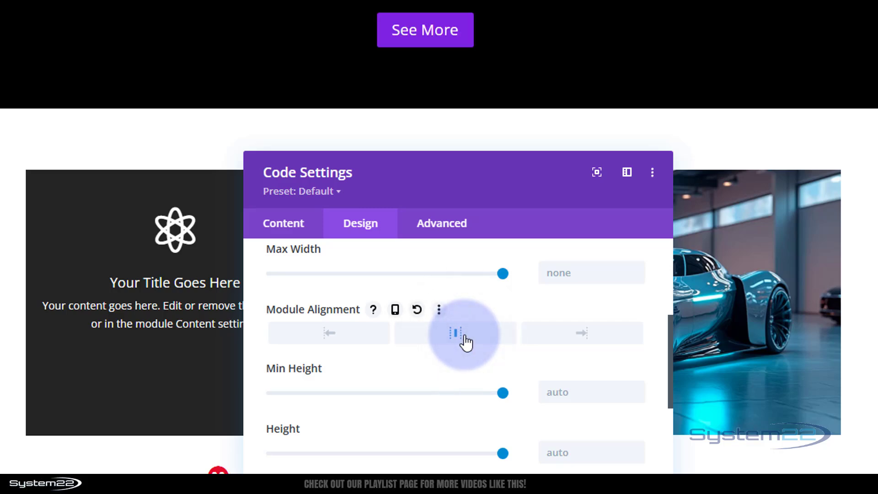
Copy the style block with the #sechide and .secshow rules from the ShowHide PDF and paste it below the button code.
left_click(291, 227)
left_click(357, 304)
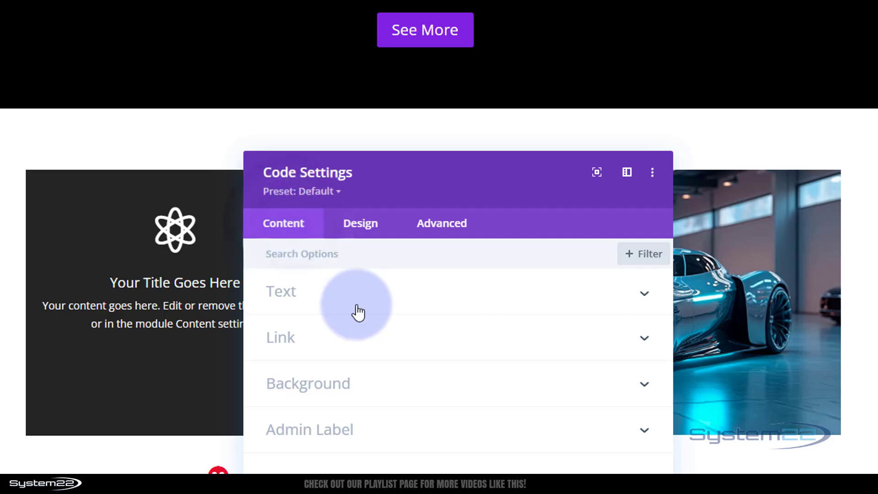
scroll(549, 274, "down", 2)
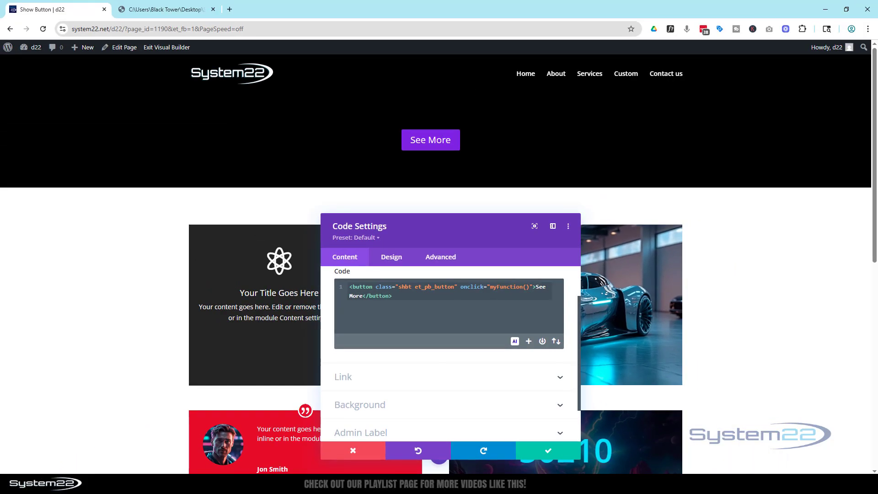
left_click(181, 8)
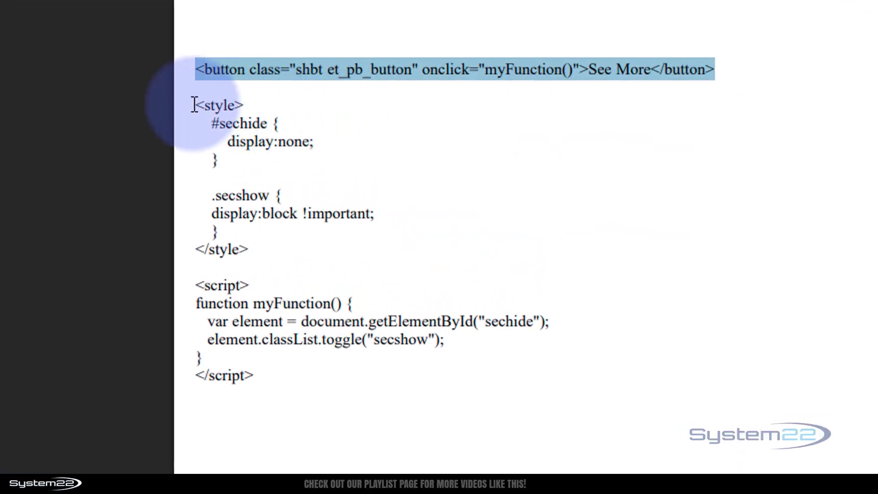
left_click_drag(195, 104, 272, 125)
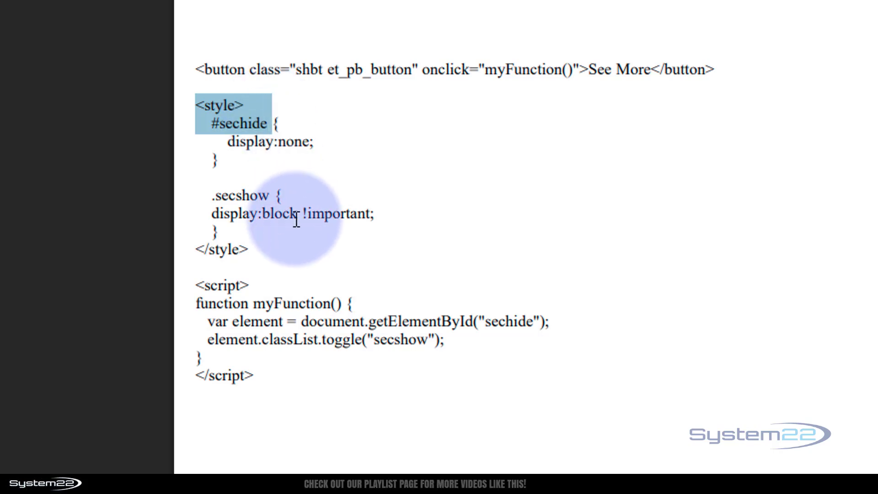
left_click_drag(296, 221, 267, 249)
key("ctrl+c")
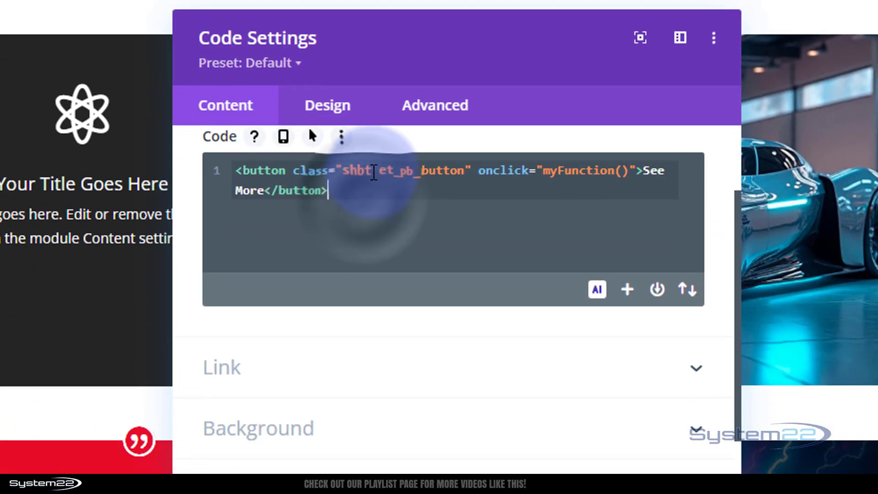
key("Return")
key("Return")
key("ctrl+v")
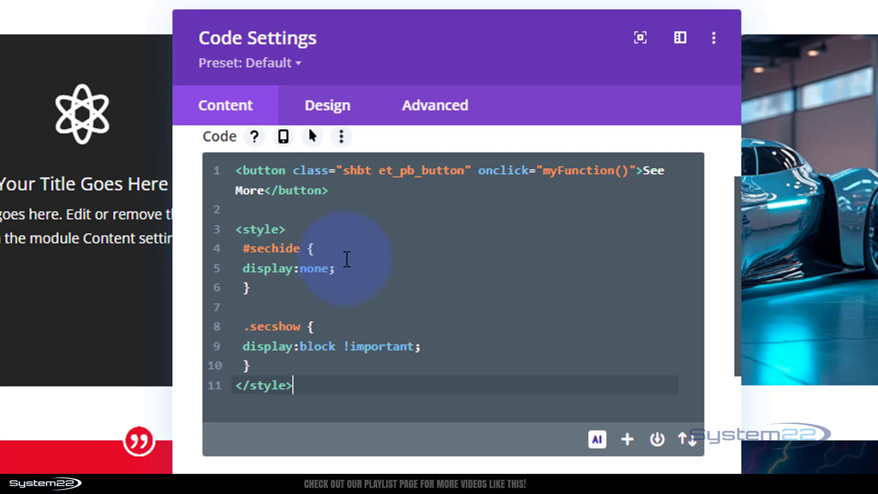
Review the pasted styles, select the sechide ID name in the code, and save the Code module settings.
scroll(386, 234, "down", 2)
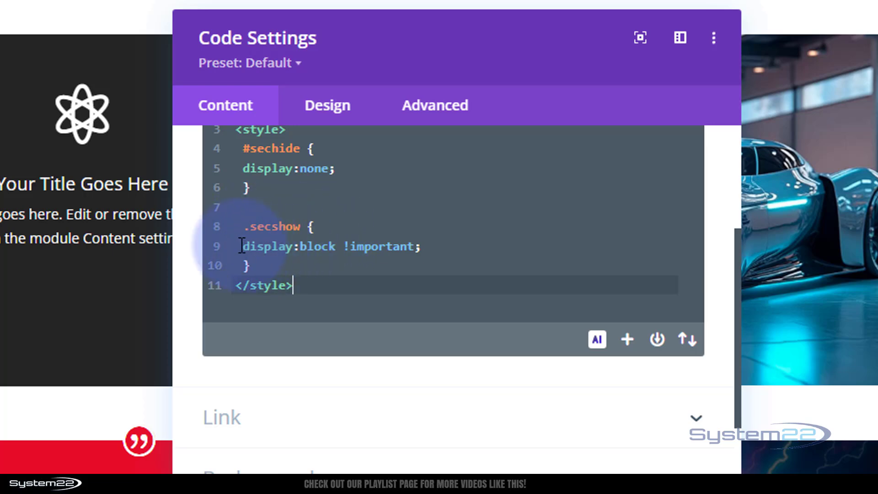
scroll(491, 224, "up", 2)
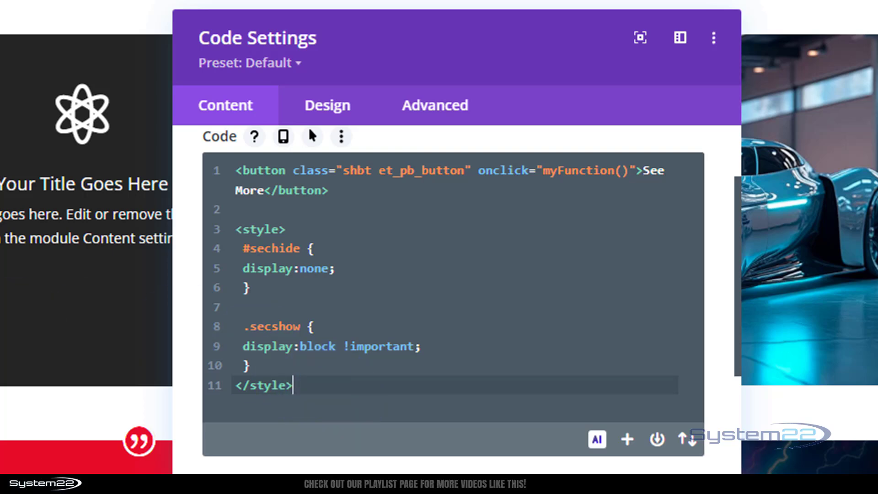
double_click(255, 249)
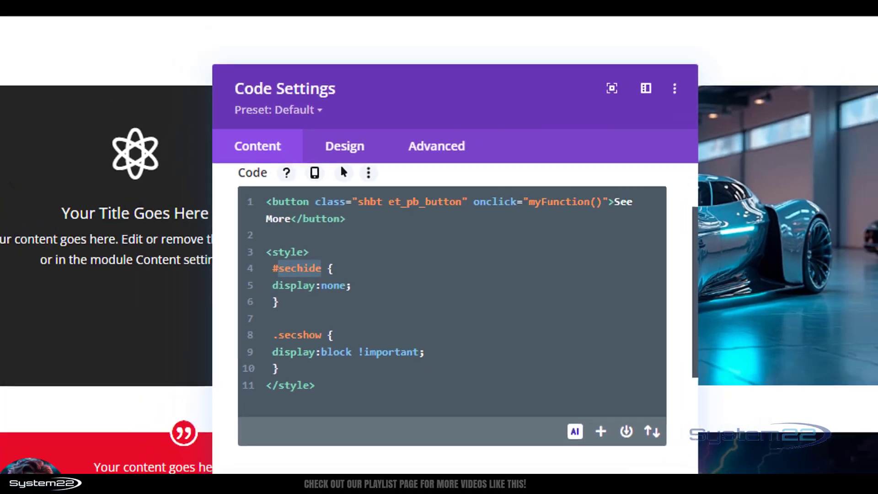
left_click(620, 490)
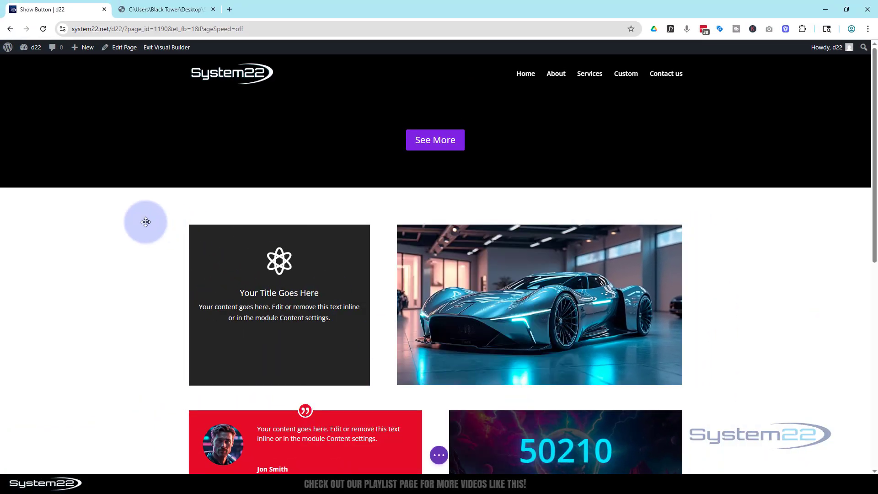
Give the white section below the See More button the CSS ID sechide and save the section settings.
mouse_move(137, 222)
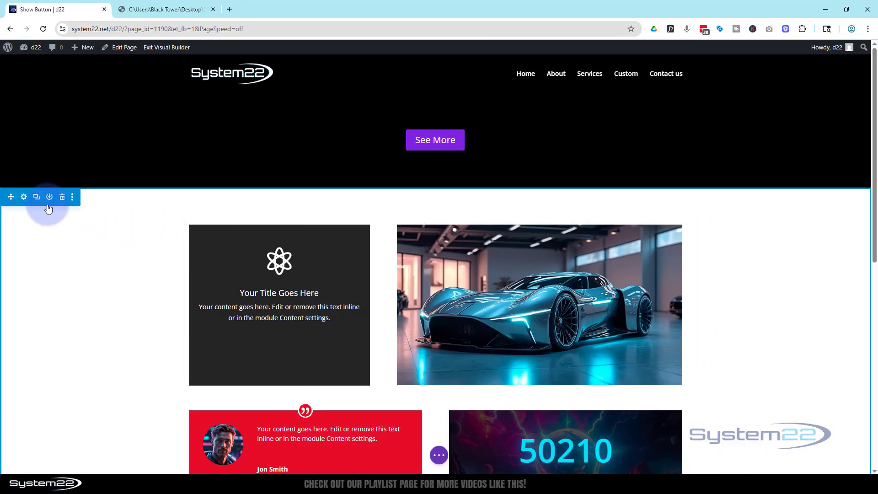
left_click(24, 197)
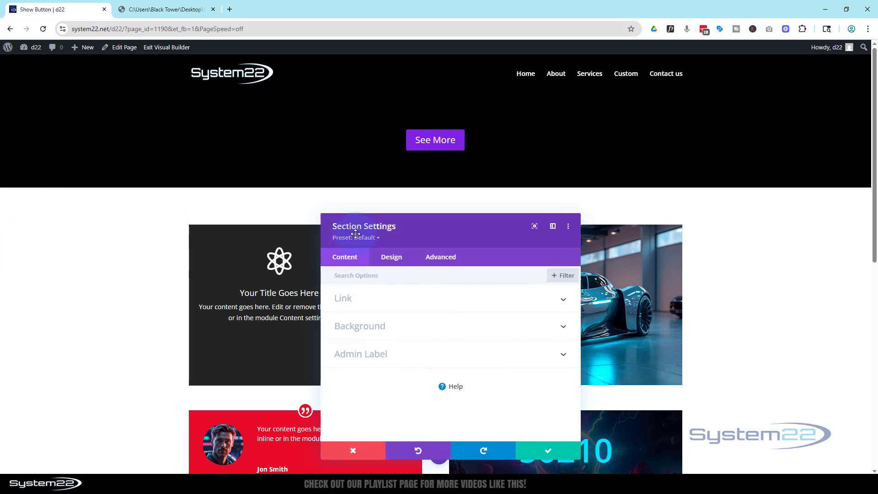
left_click(446, 259)
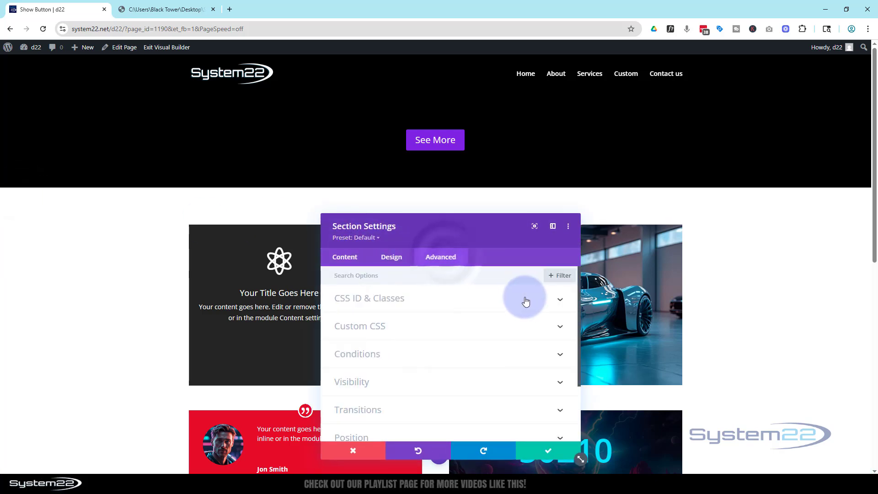
left_click(418, 303)
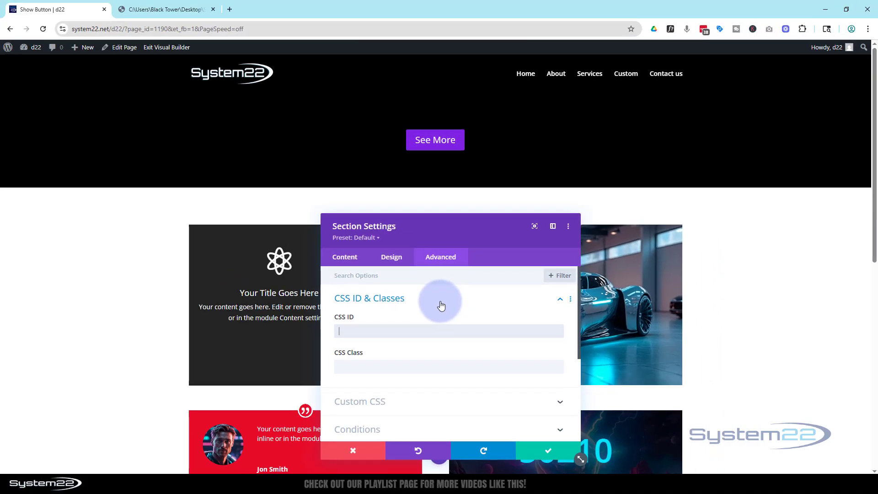
type("sechide")
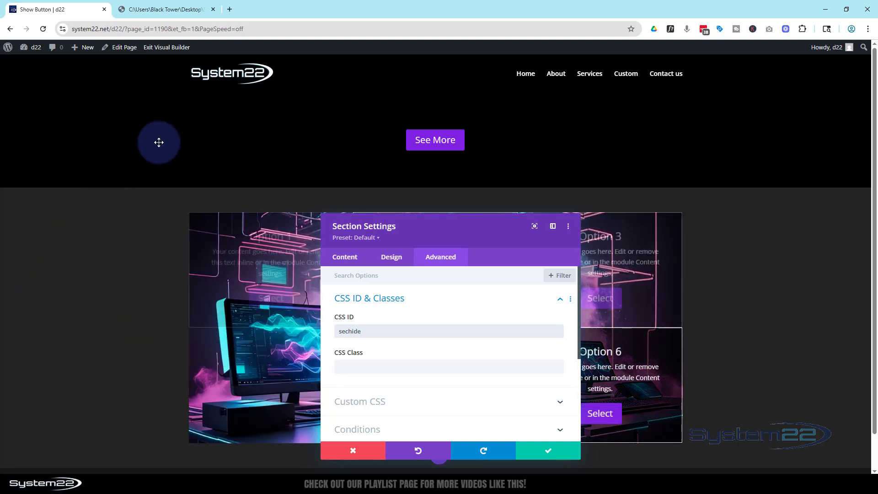
left_click(560, 454)
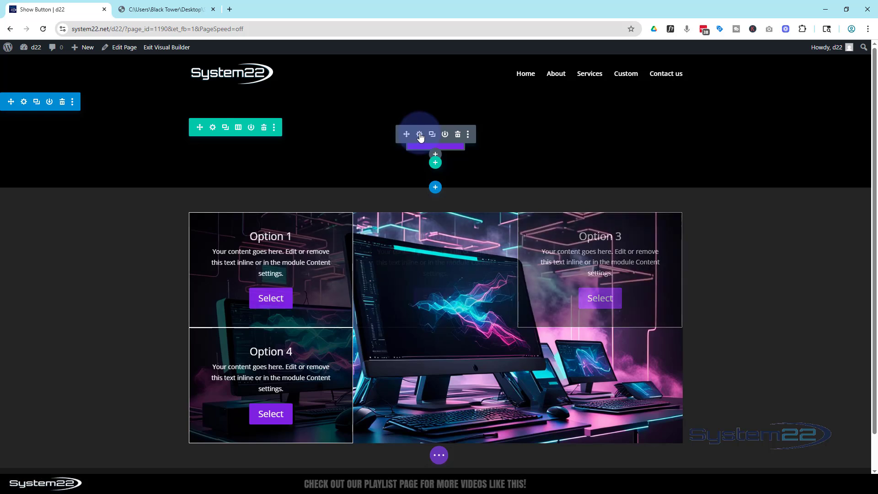
Open the See More Code module's settings and copy the script block containing myFunction from the ShowHide PDF.
left_click(419, 134)
left_click(427, 346)
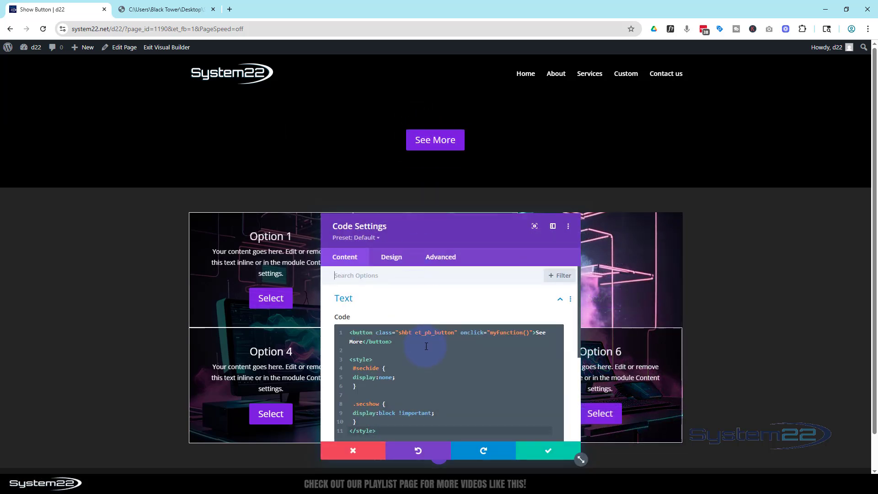
left_click(182, 17)
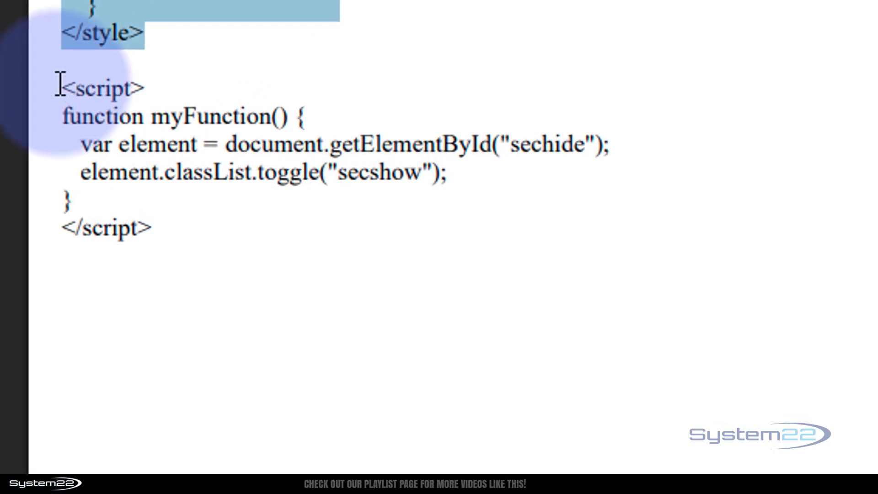
left_click(61, 83)
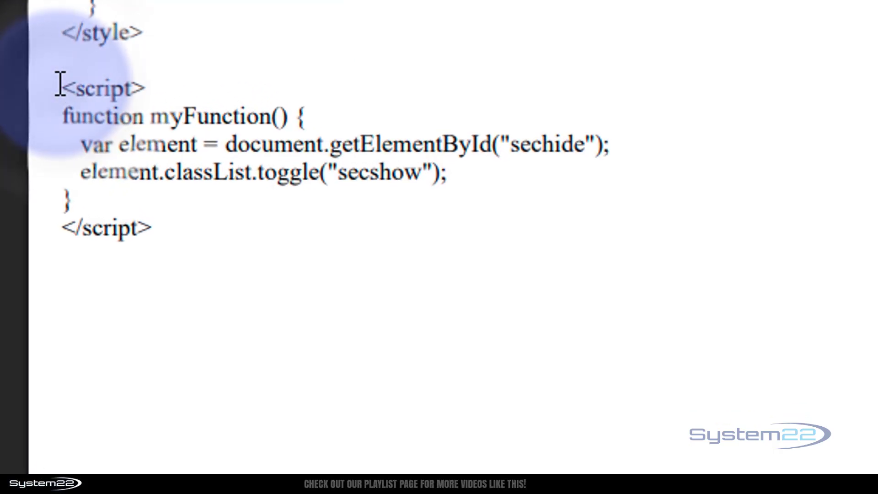
left_click_drag(61, 87, 156, 234)
key("ctrl+c")
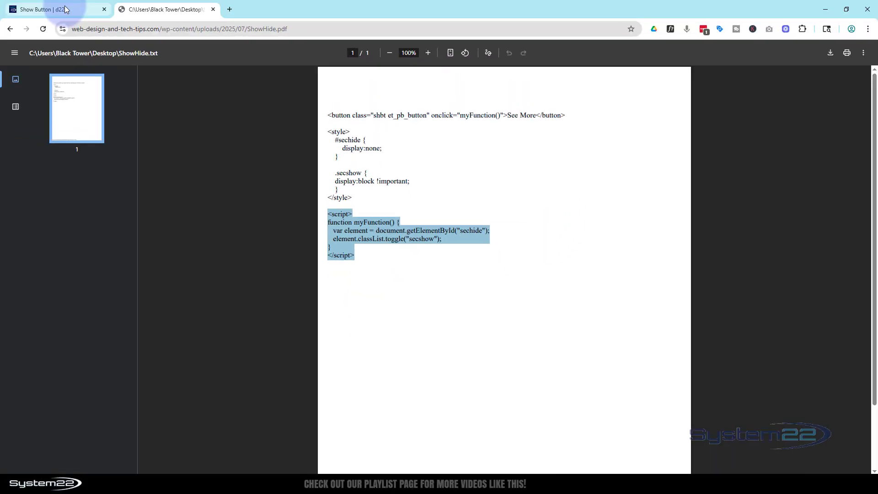
Paste the copied script block below the closing style tag in the Code module, leaving one blank line between them.
left_click(64, 10)
scroll(459, 411, "down", 3)
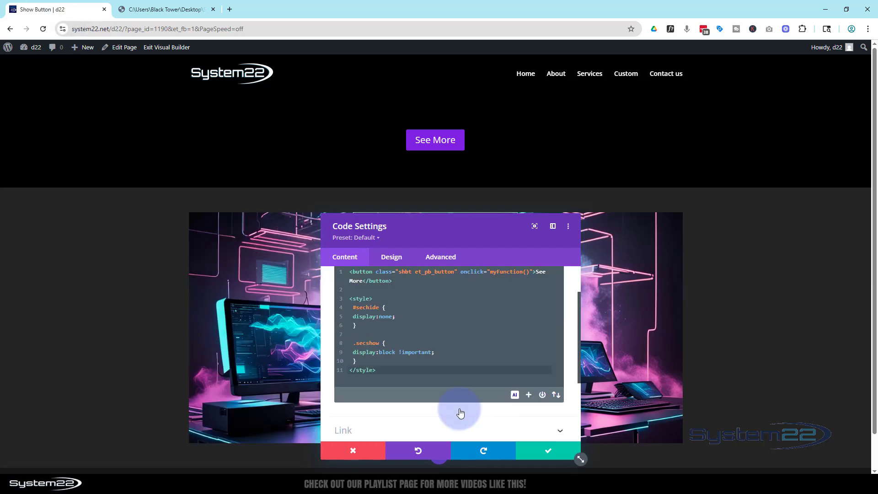
left_click(377, 338)
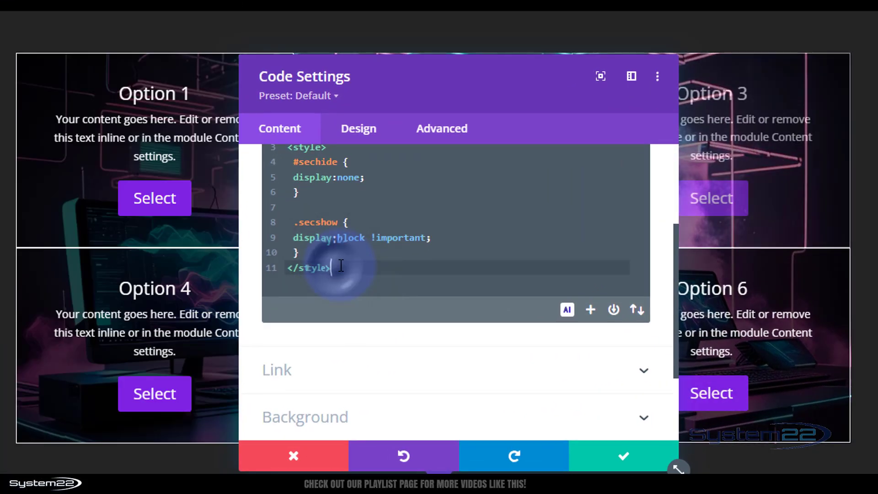
key("Return")
key("Return")
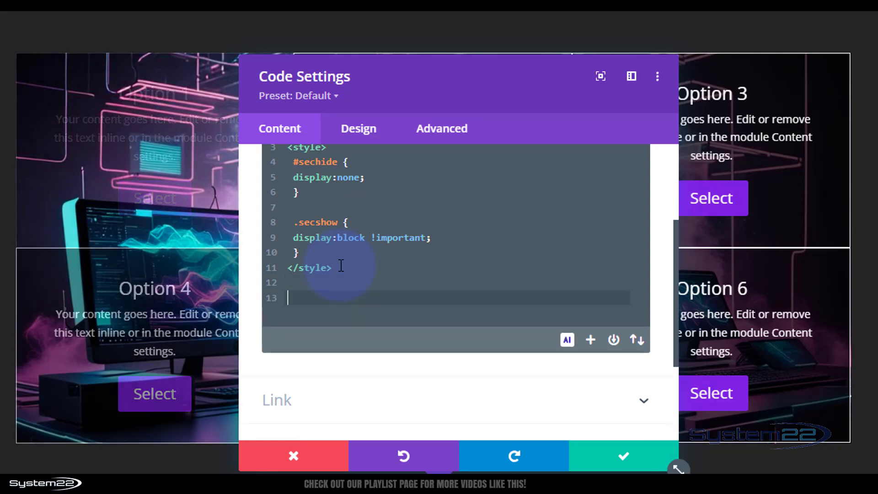
key("ctrl+v")
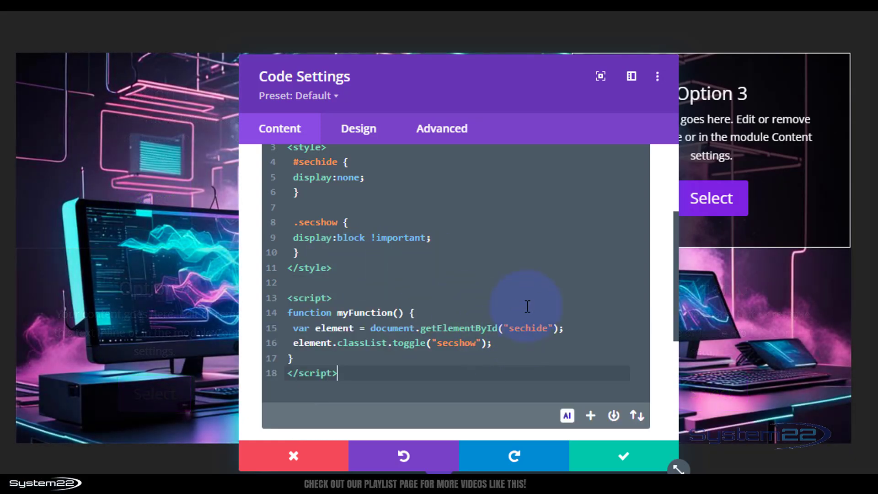
Compare the script's function, ID and class names with the button and style code, and save the Code module settings.
scroll(527, 307, "down", 2)
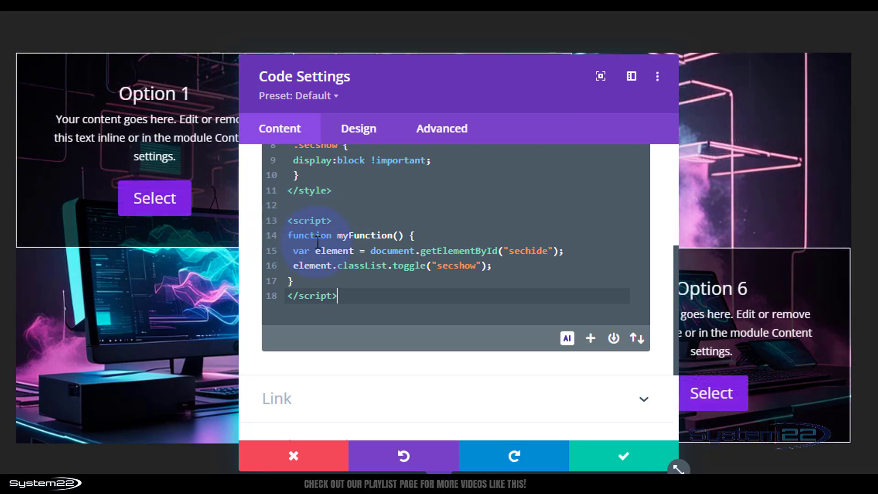
scroll(409, 282, "up", 4)
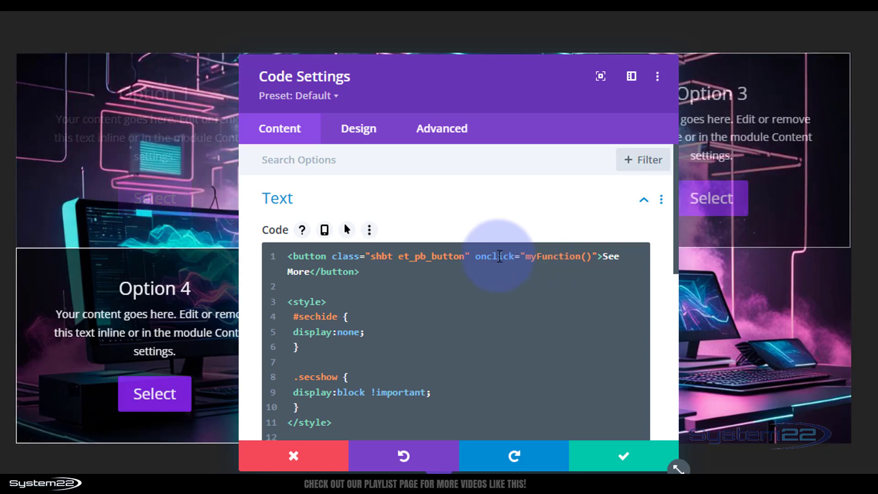
scroll(526, 291, "down", 5)
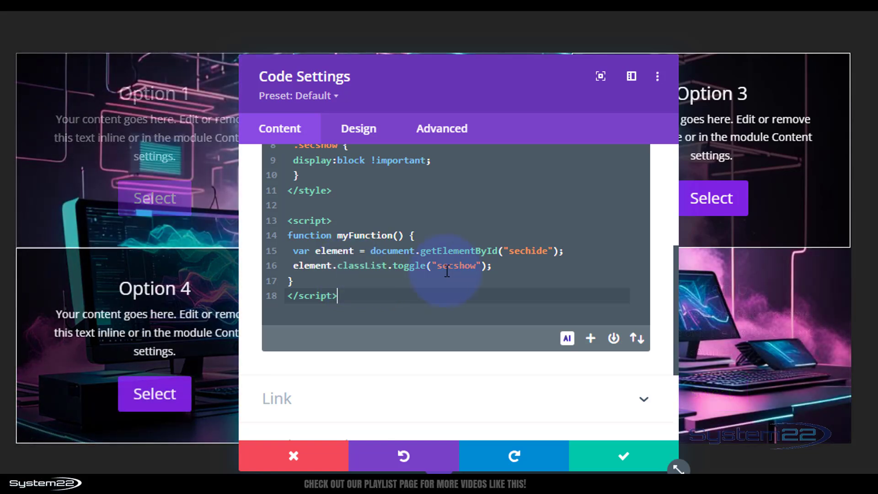
scroll(417, 275, "up", 5)
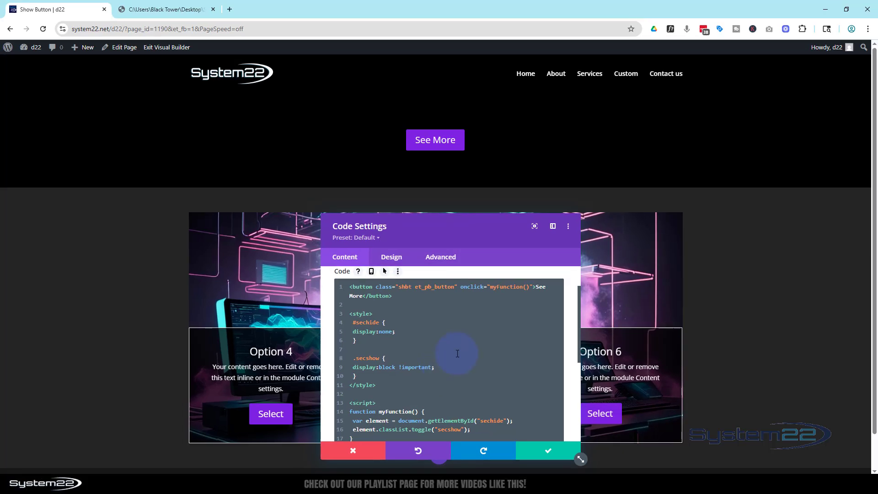
scroll(470, 304, "down", 3)
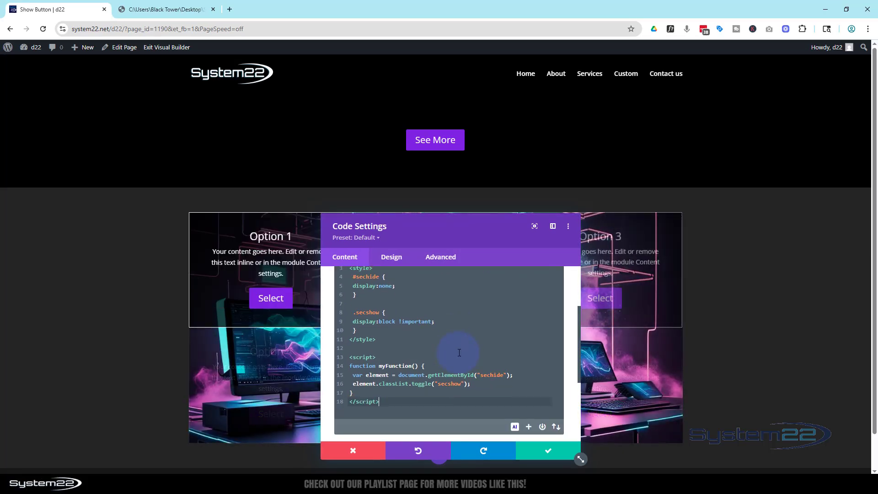
scroll(459, 352, "down", 1)
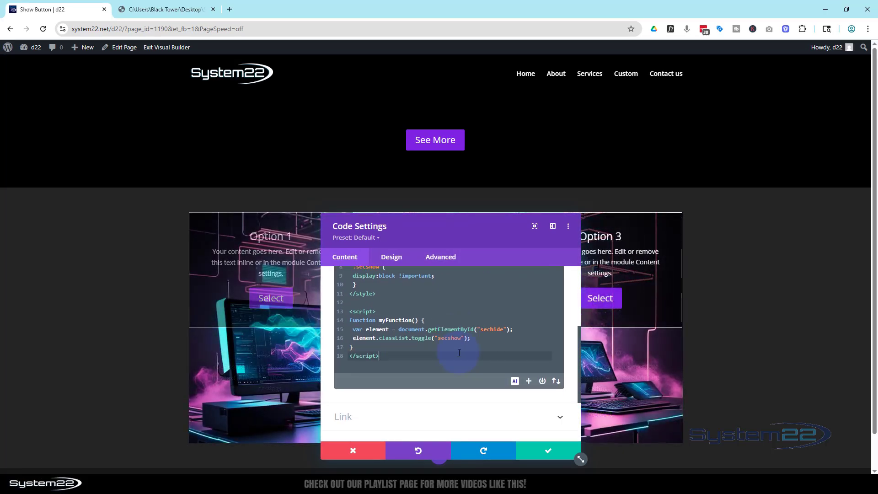
left_click(542, 452)
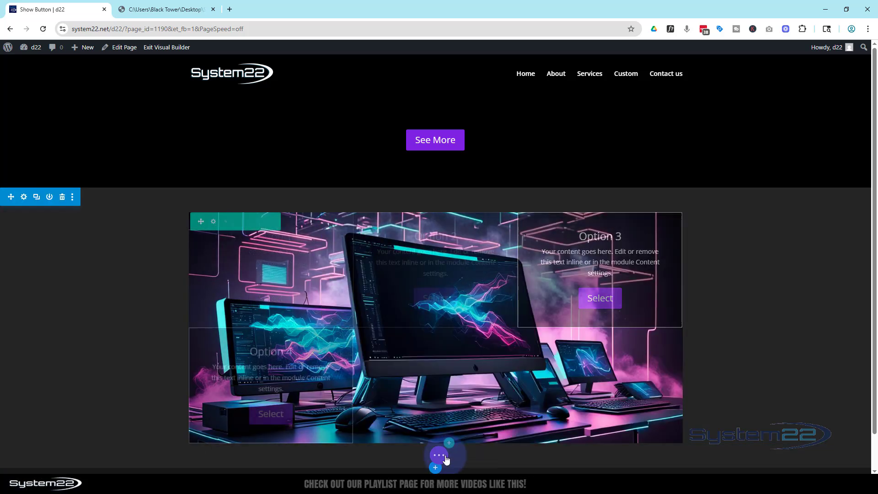
Save the page as a draft and exit the Visual Builder.
left_click(439, 455)
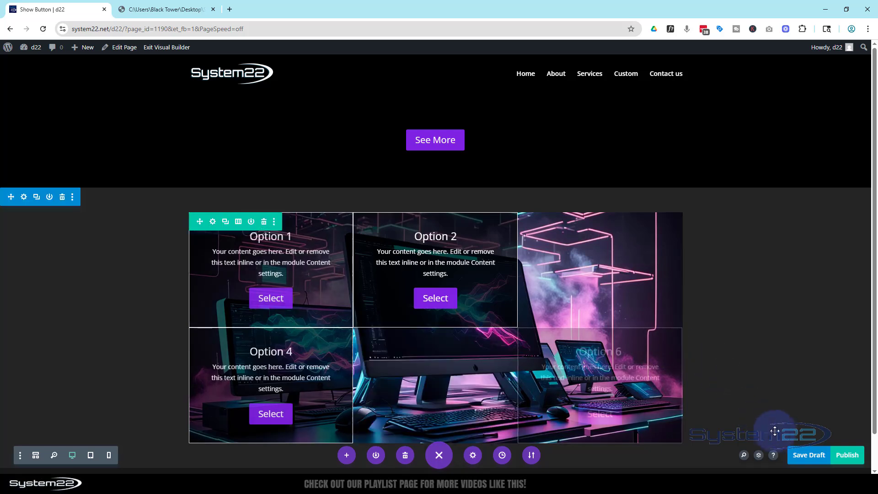
left_click(811, 457)
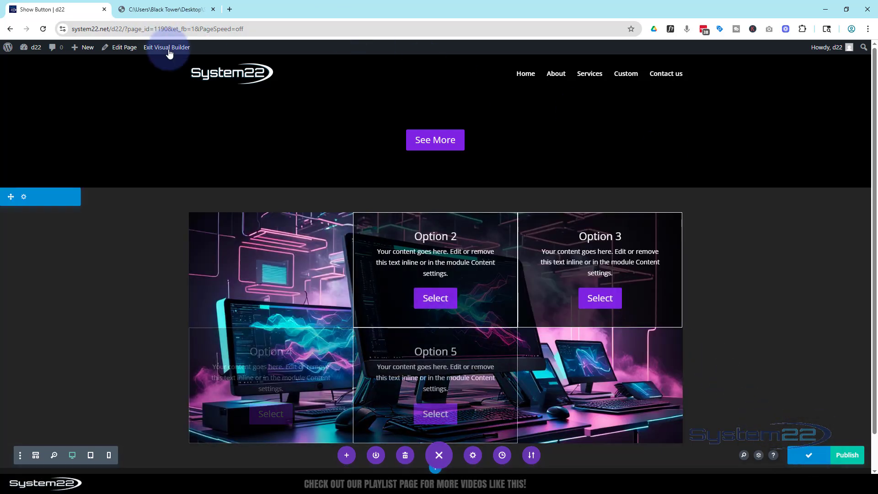
left_click(167, 47)
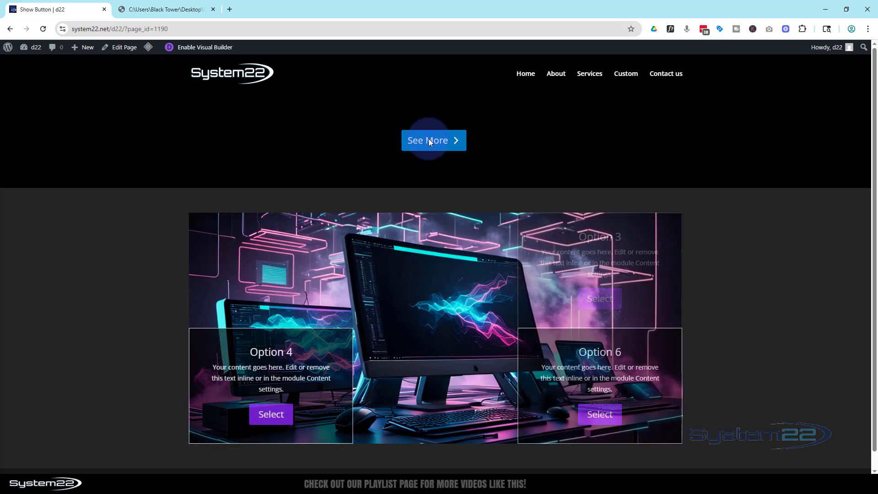
Test the See More button on the live page by toggling the section repeatedly and looking through the revealed content.
left_click(429, 140)
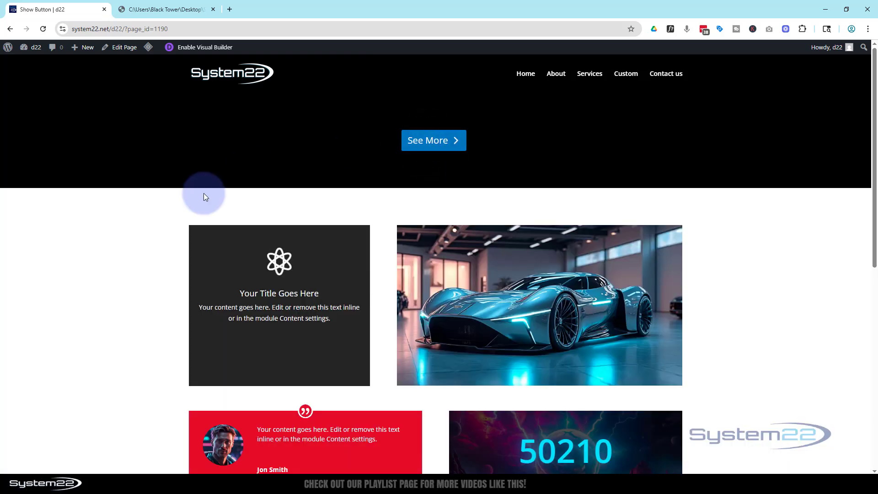
scroll(141, 243, "down", 8)
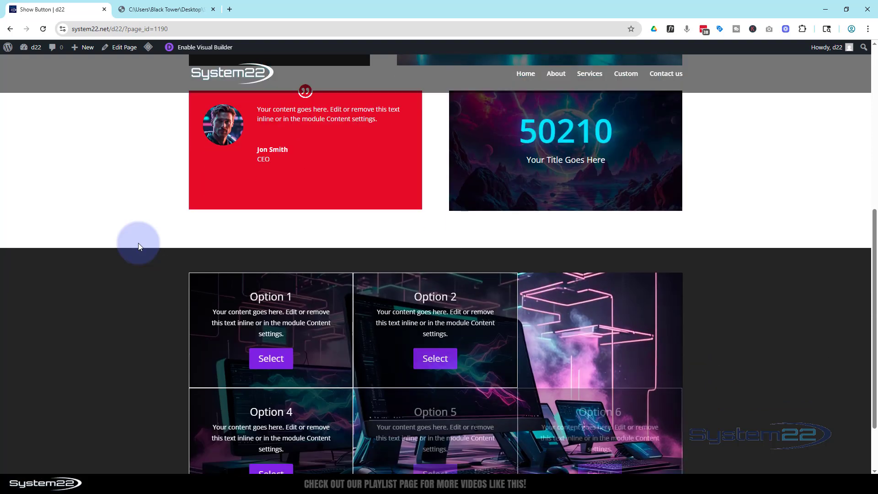
scroll(127, 251, "up", 6)
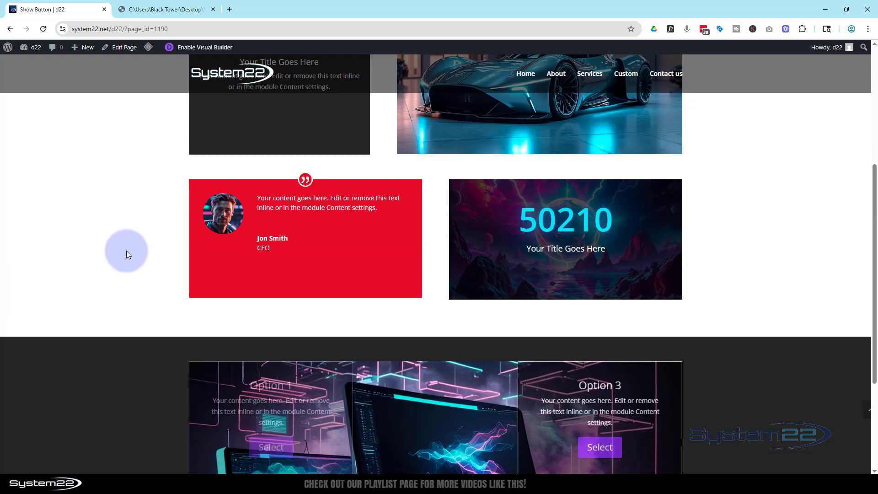
scroll(126, 251, "up", 1)
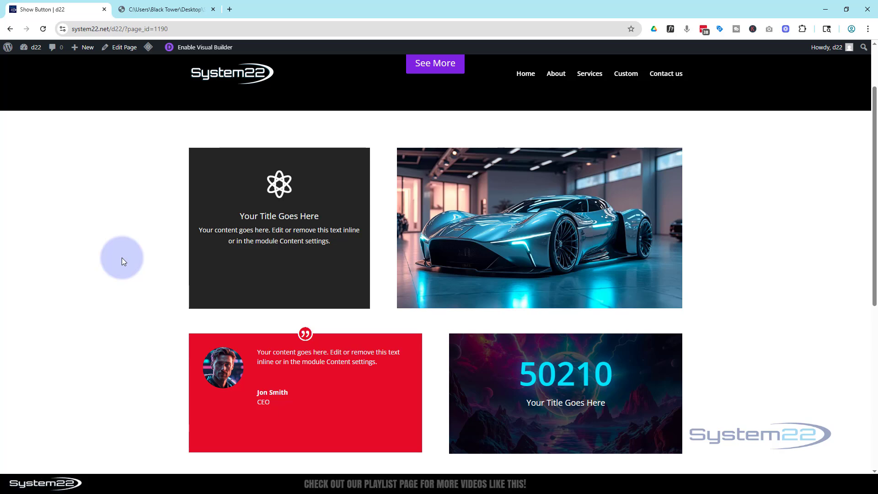
scroll(122, 261, "up", 2)
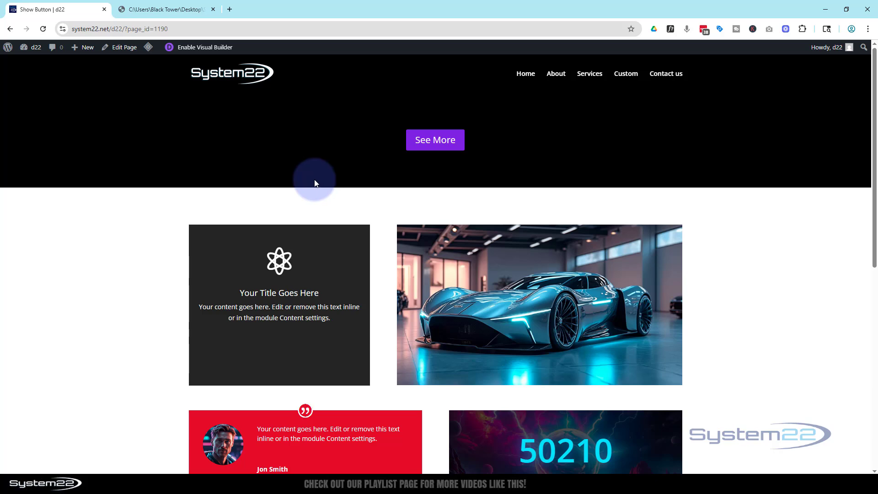
left_click(437, 140)
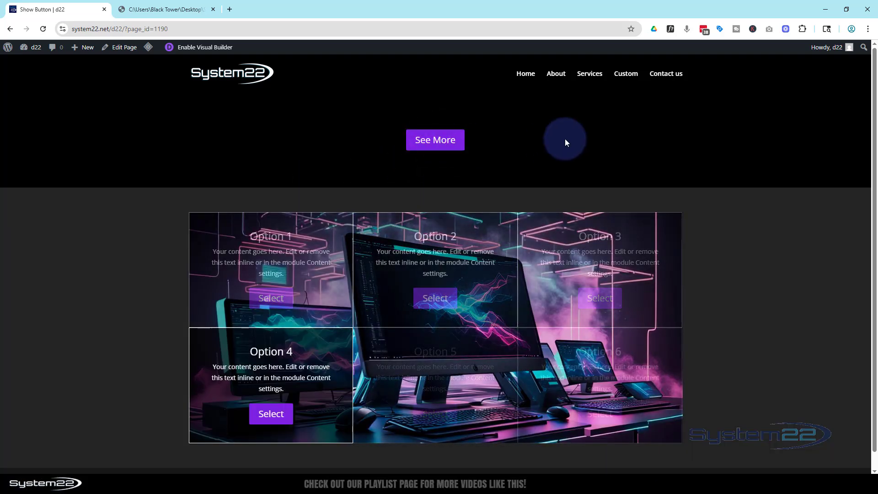
left_click(435, 140)
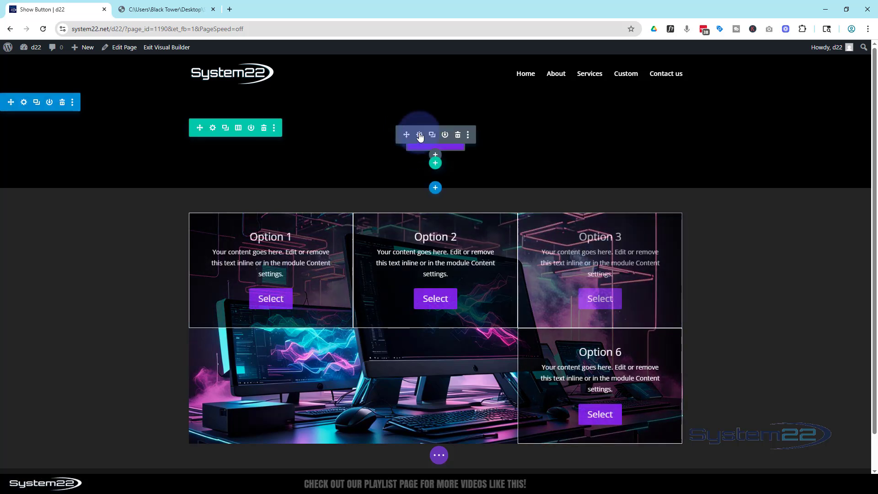
Replace the button text "See More" with "mods" in the Code module's code.
left_click(420, 135)
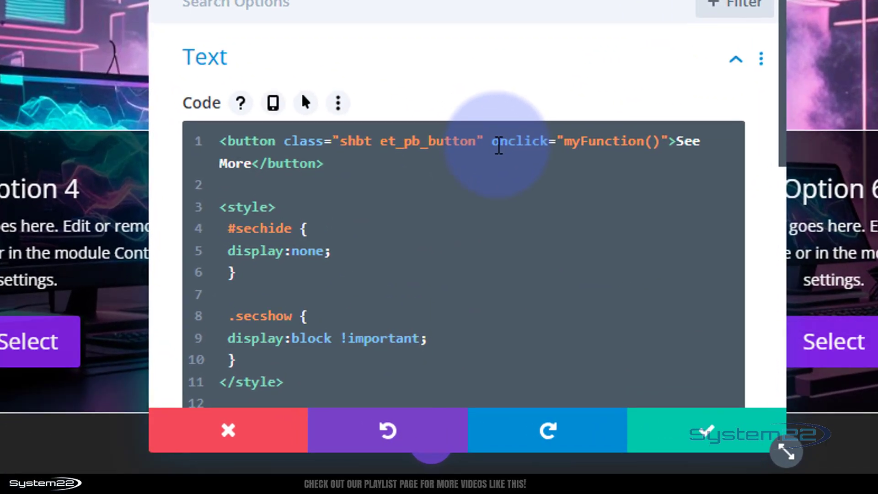
left_click(676, 144)
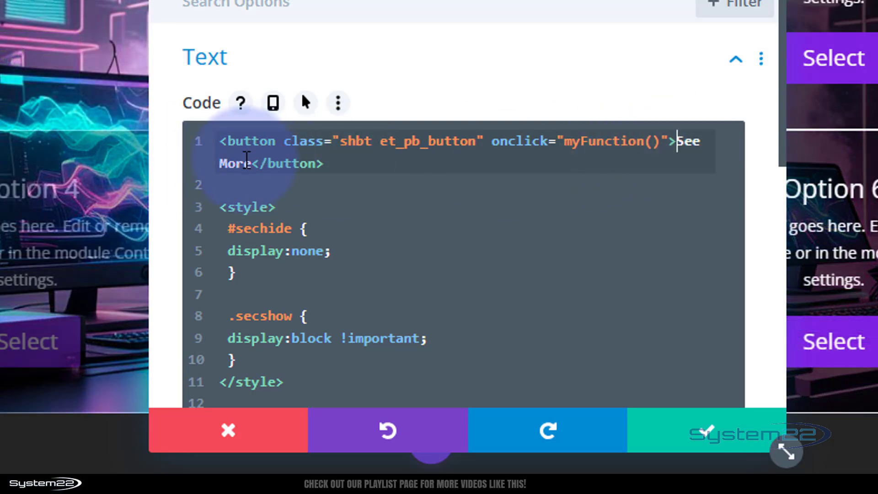
left_click_drag(677, 145, 252, 164)
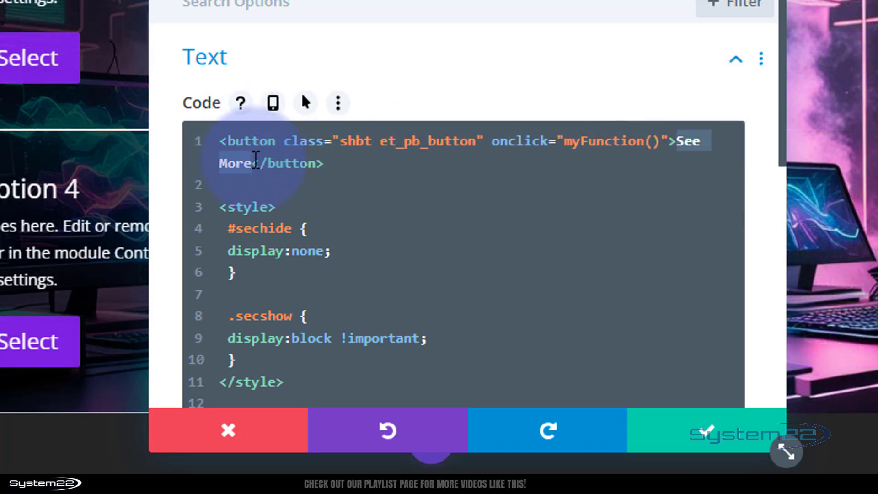
type("mods")
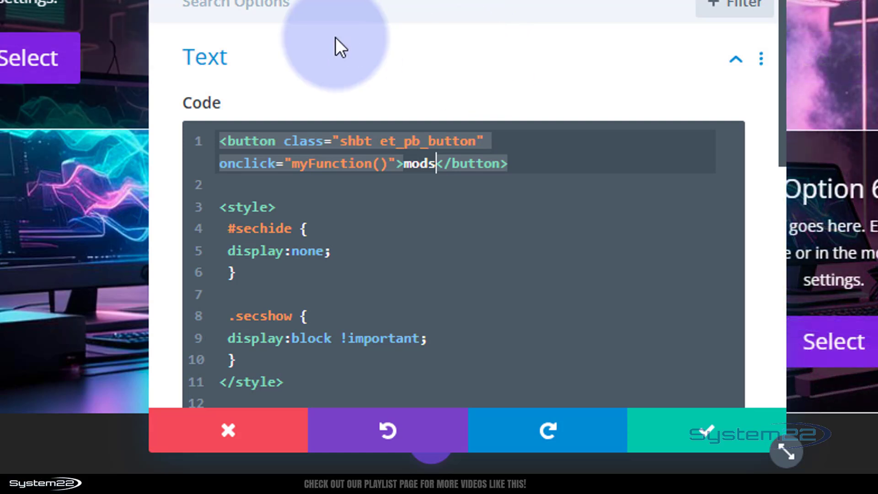
Capitalize the button text in the Code module's code to "Mods" and save the module settings.
left_click(405, 157)
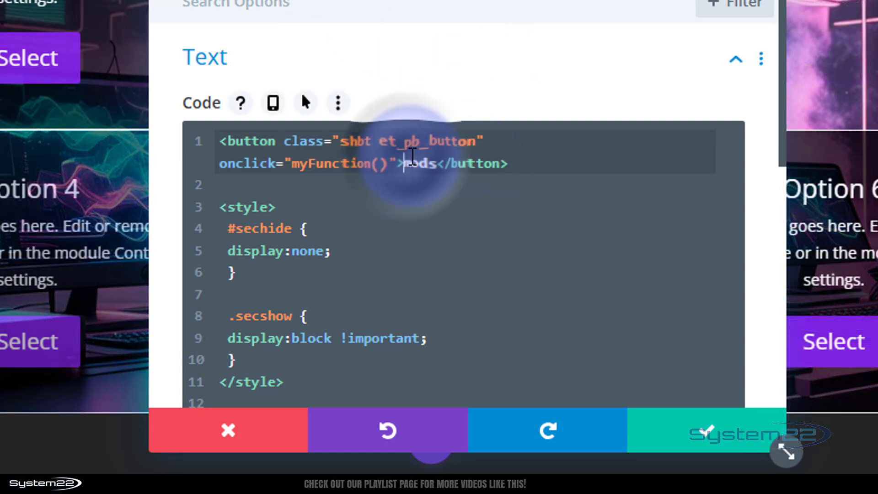
left_click_drag(404, 158, 410, 157)
type("M")
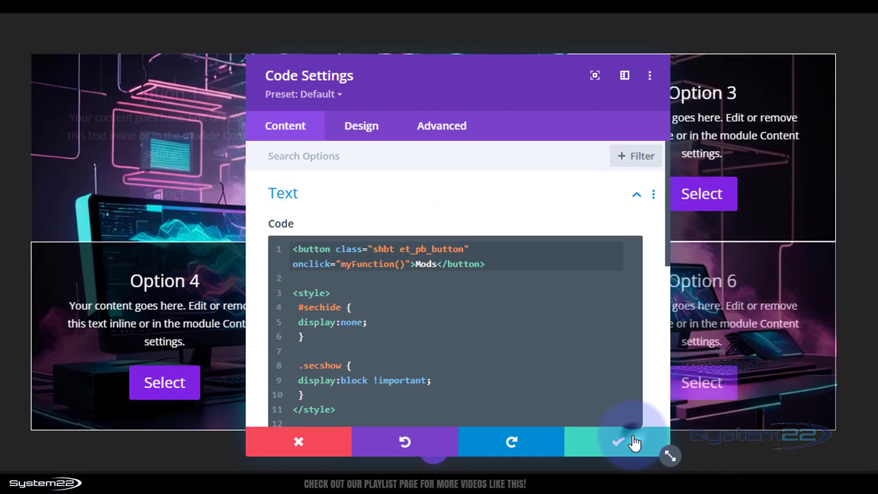
left_click(732, 430)
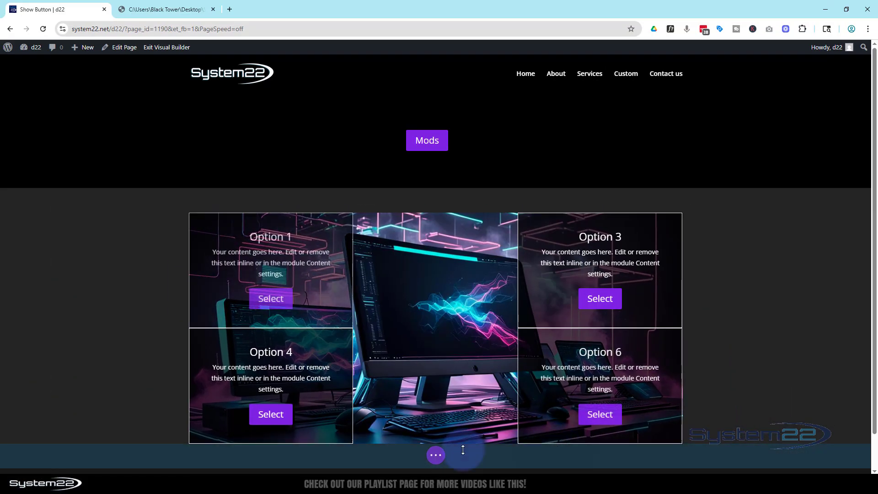
Save the page as a draft and exit the Visual Builder.
left_click(439, 458)
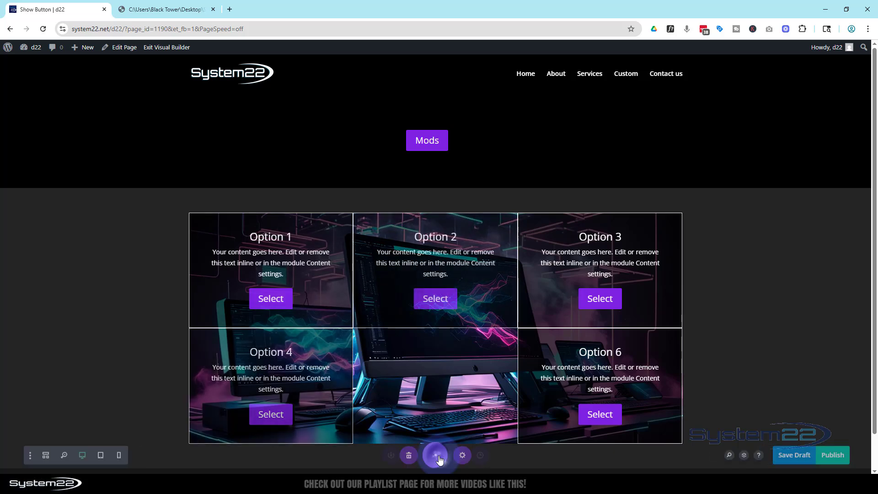
left_click(810, 463)
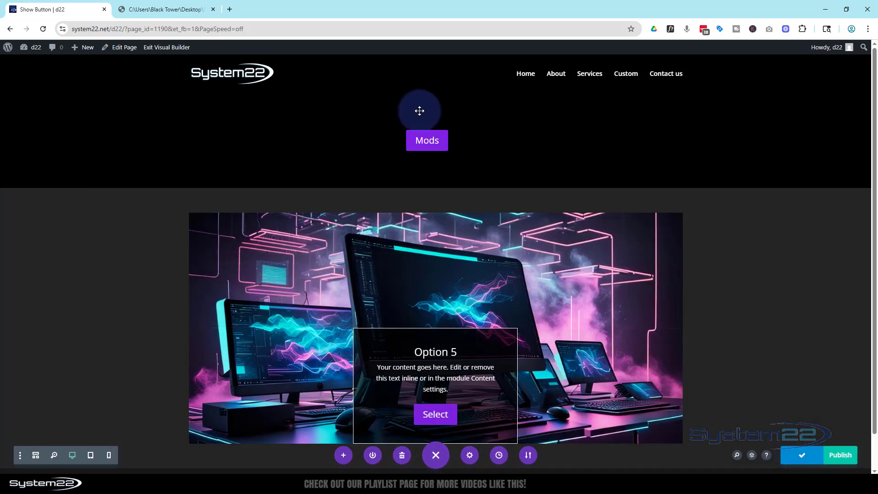
left_click(185, 46)
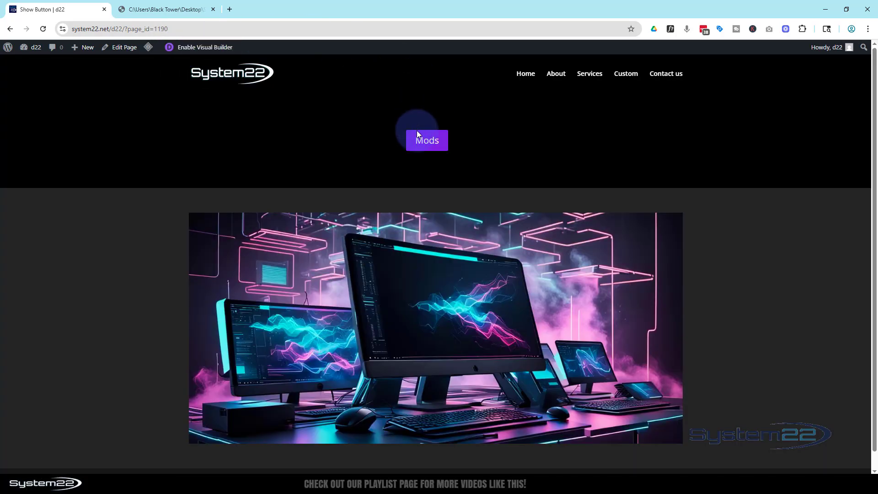
Test the Mods button on the live page by revealing the hidden section, looking through its content and hiding it again.
left_click(418, 136)
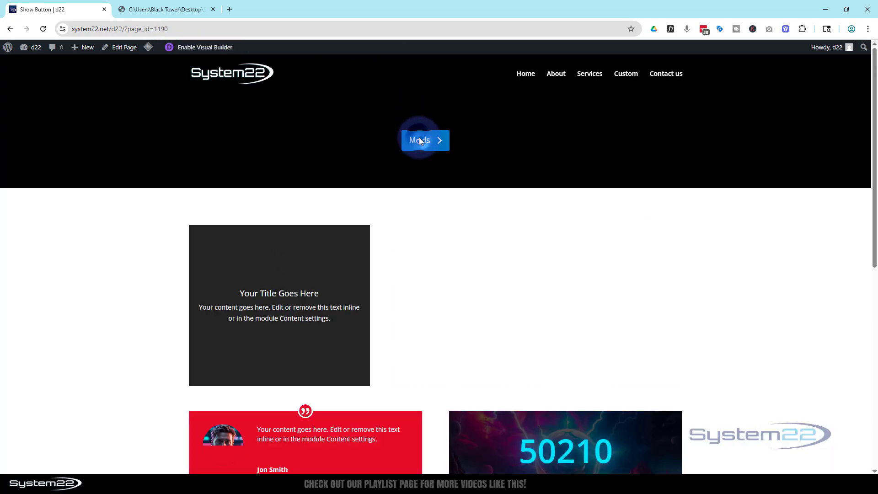
scroll(92, 309, "down", 5)
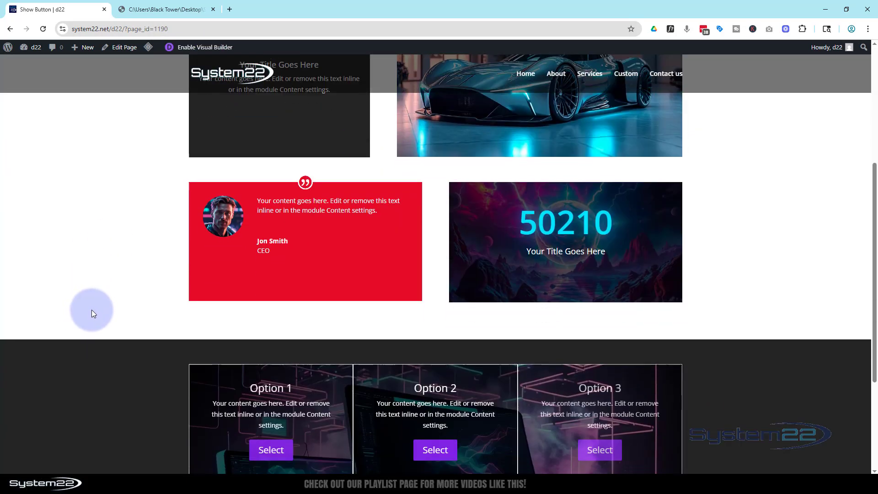
scroll(92, 310, "up", 1)
scroll(91, 309, "up", 4)
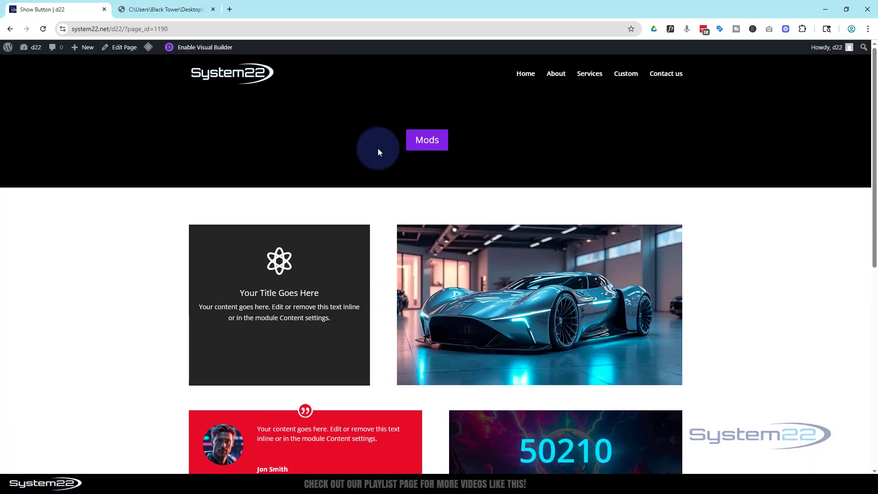
left_click(427, 138)
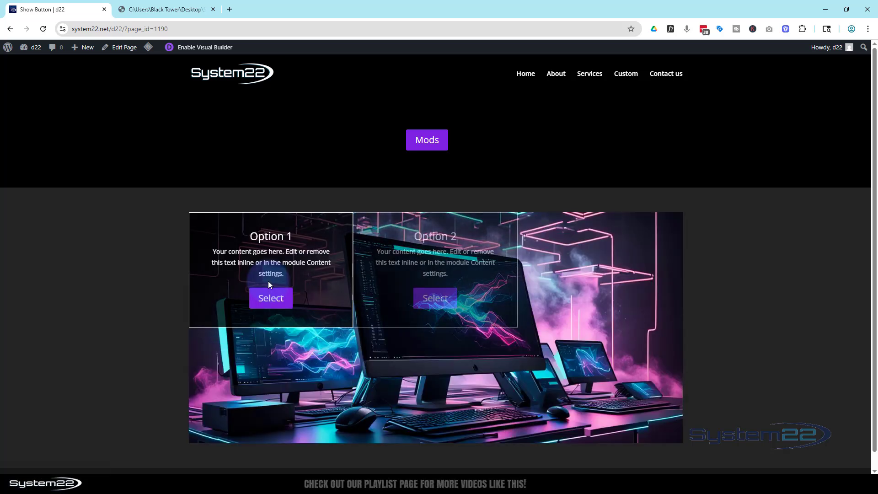
left_click(160, 281)
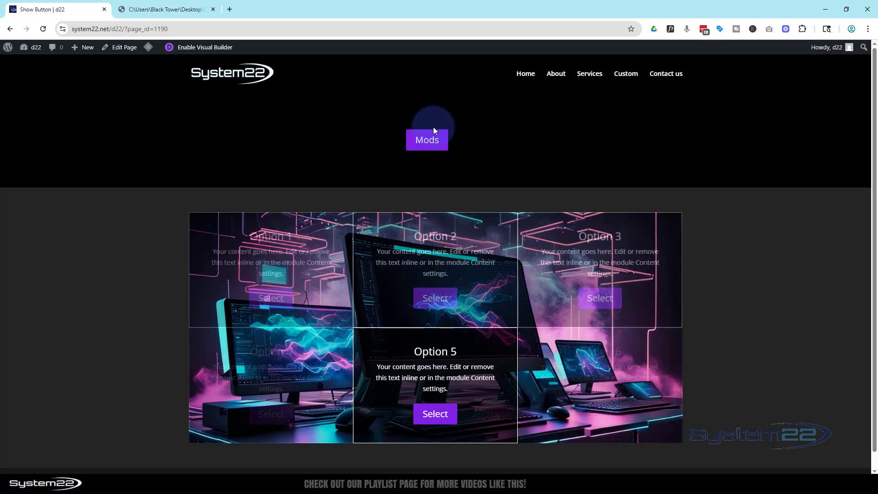
Toggle the section with the Mods button several more times, checking the revealed content down to the page footer and ending with it hidden.
left_click(427, 143)
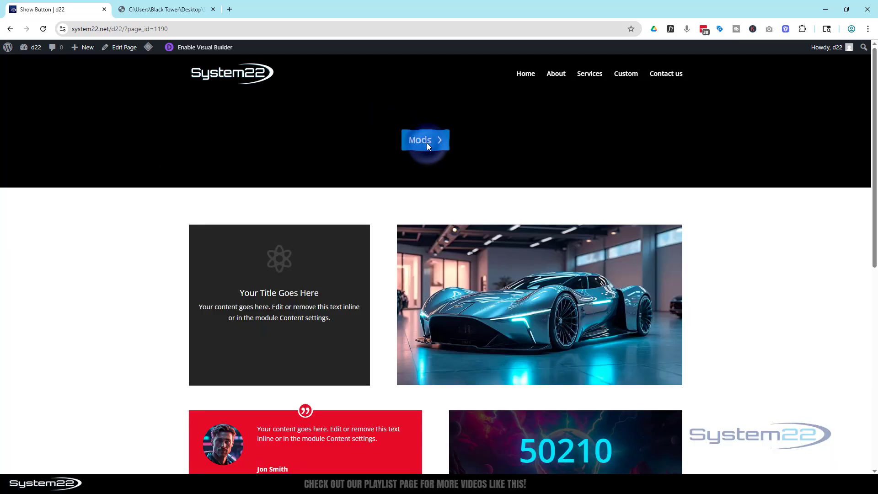
scroll(110, 276, "down", 3)
scroll(111, 276, "down", 6)
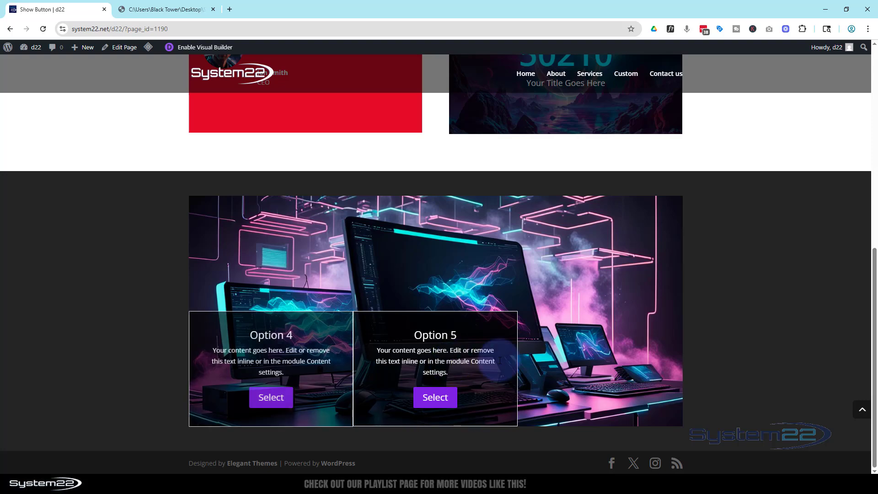
scroll(794, 334, "up", 8)
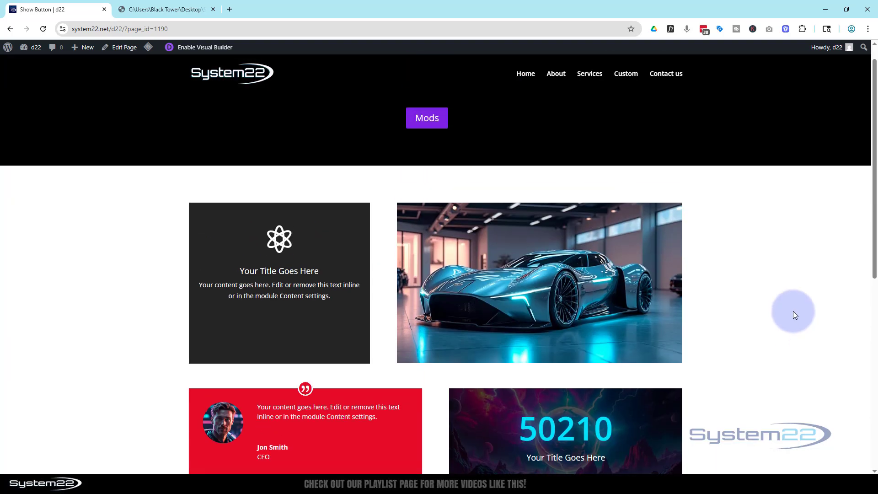
left_click(427, 141)
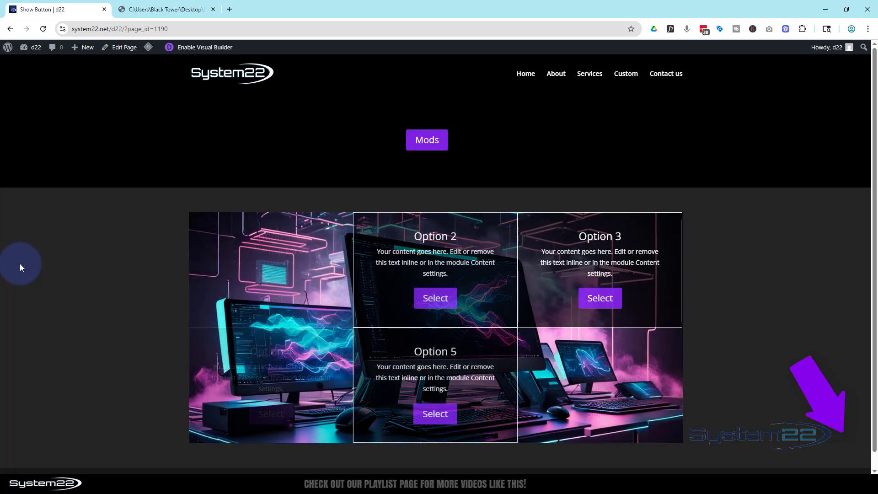
left_click(421, 143)
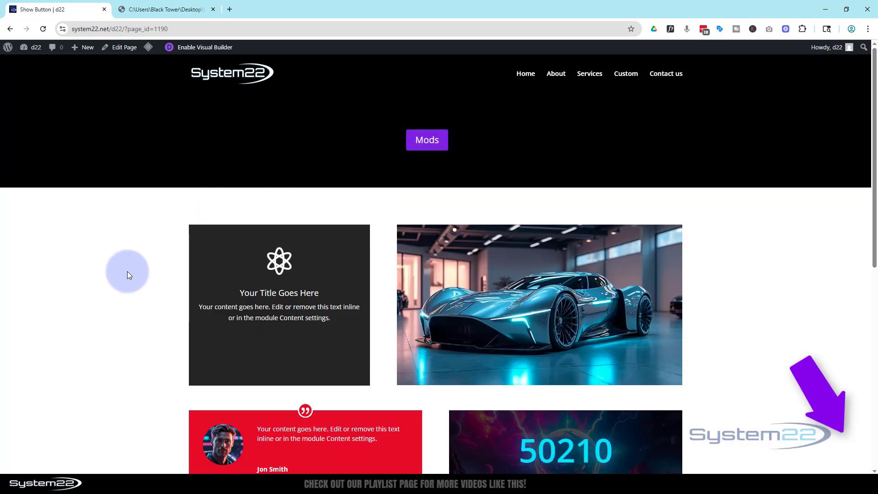
scroll(127, 275, "down", 3)
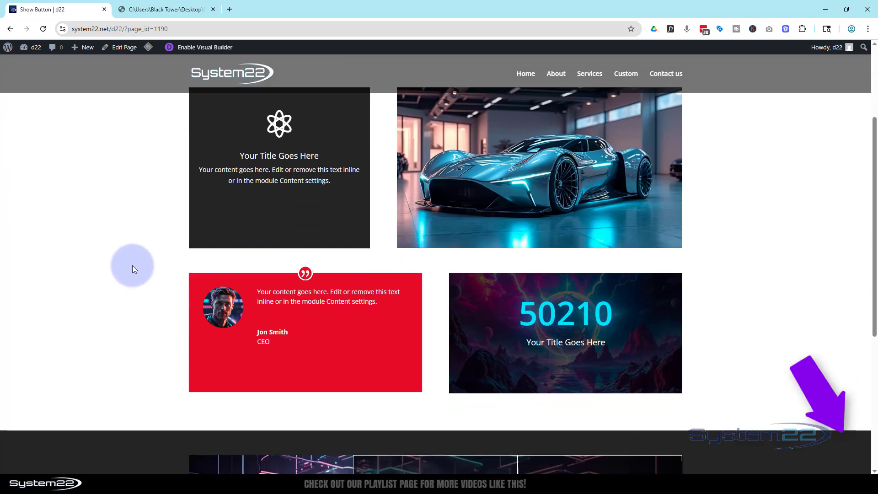
scroll(133, 269, "down", 5)
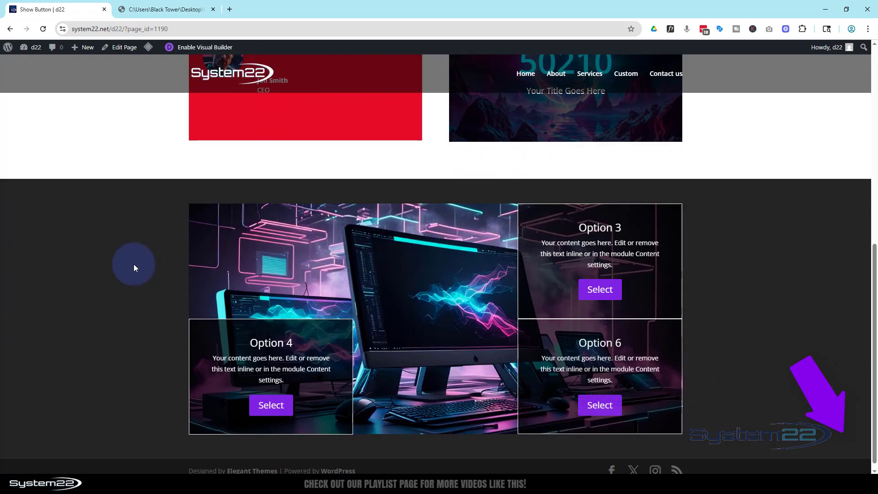
scroll(134, 264, "up", 7)
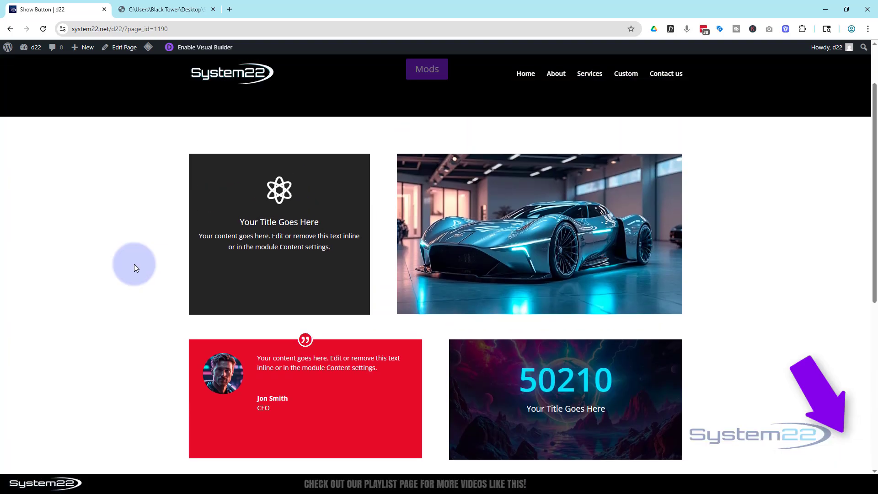
scroll(136, 268, "up", 2)
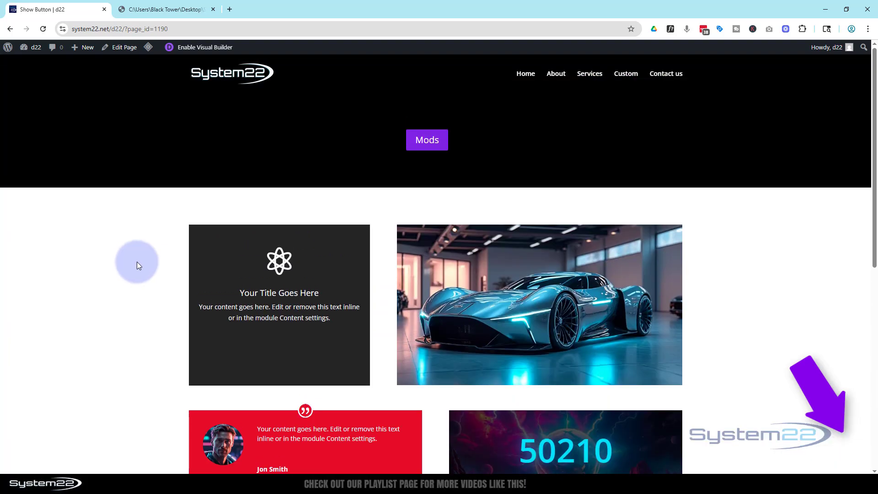
left_click(424, 143)
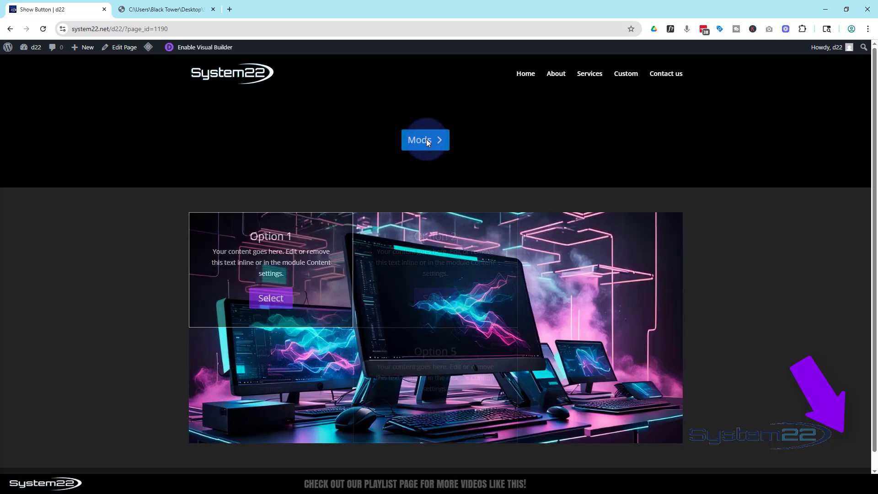